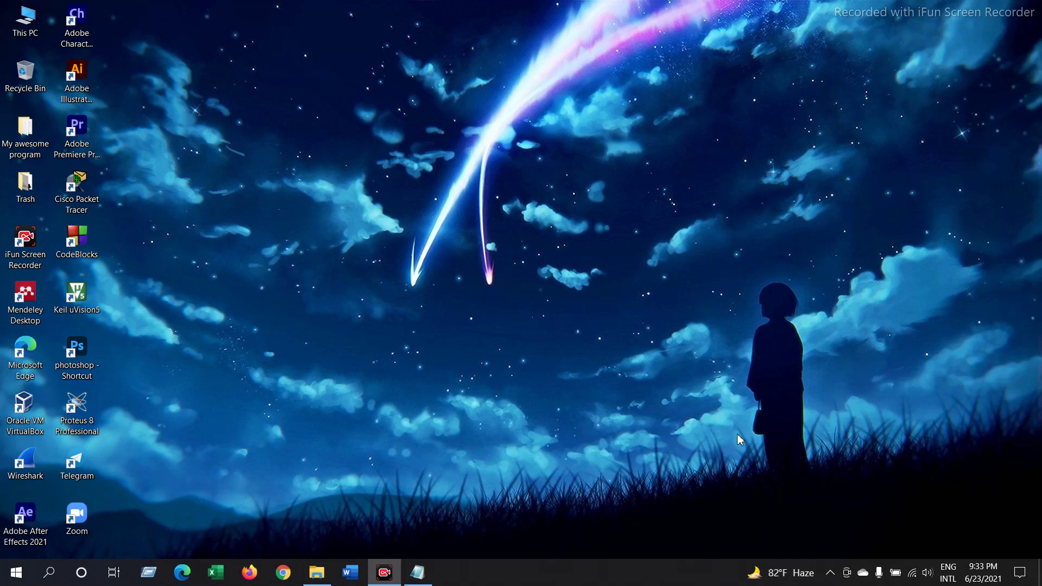
# Launch Oracle VM VirtualBox and start creating a new virtual machine.
pyautogui.click(22, 426)
pyautogui.doubleClick(22, 426)
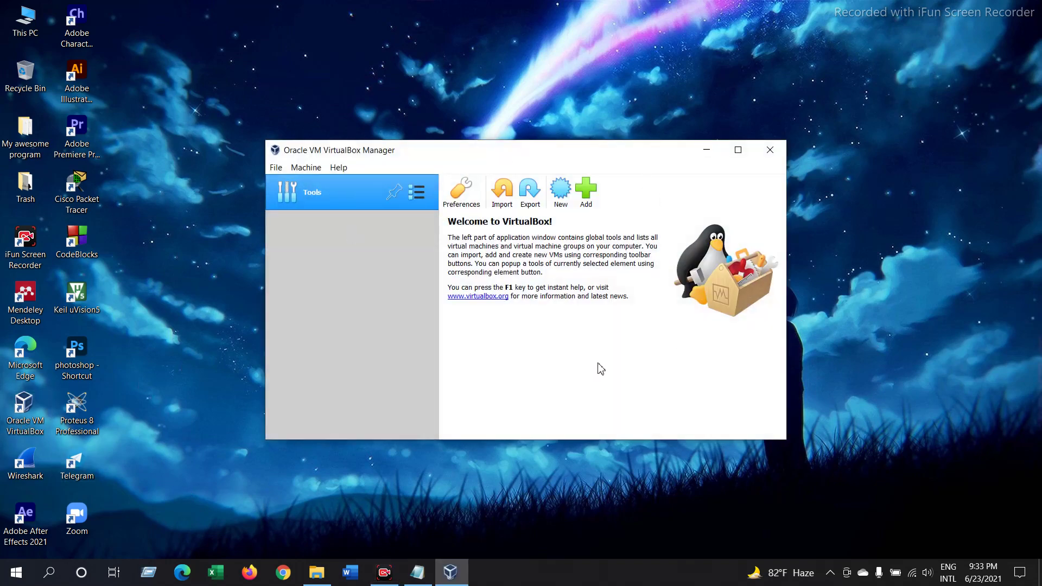
pyautogui.click(565, 194)
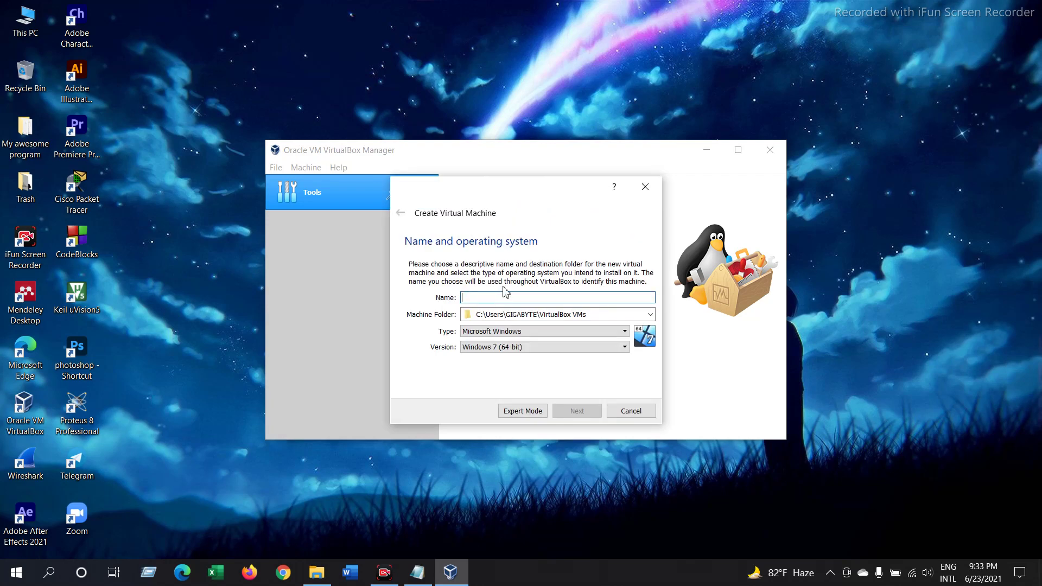
# Name the machine 'Windows XP' and set its version to Windows XP (64-bit).
pyautogui.write('Windows XP')
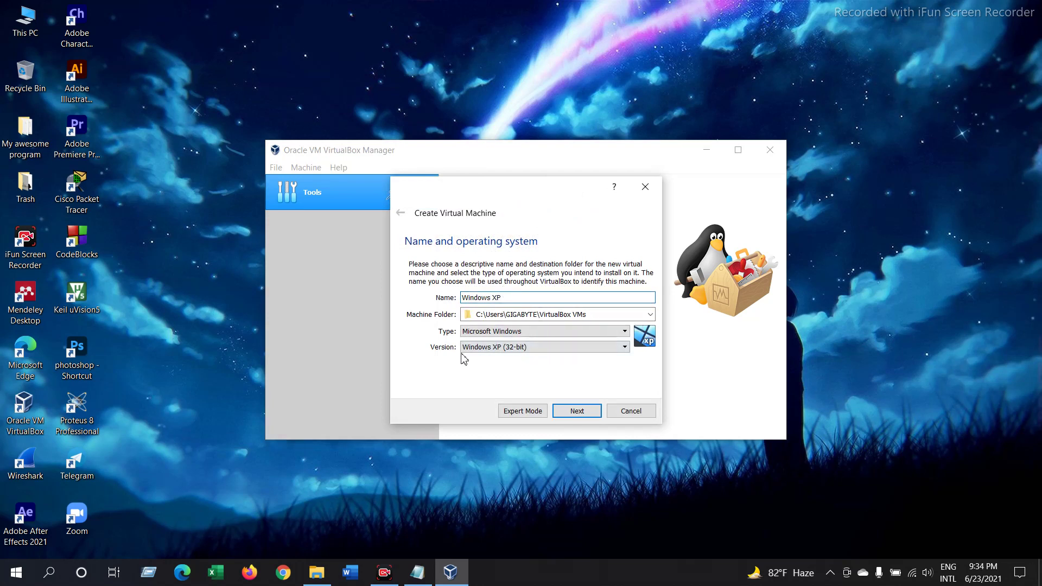
pyautogui.click(518, 348)
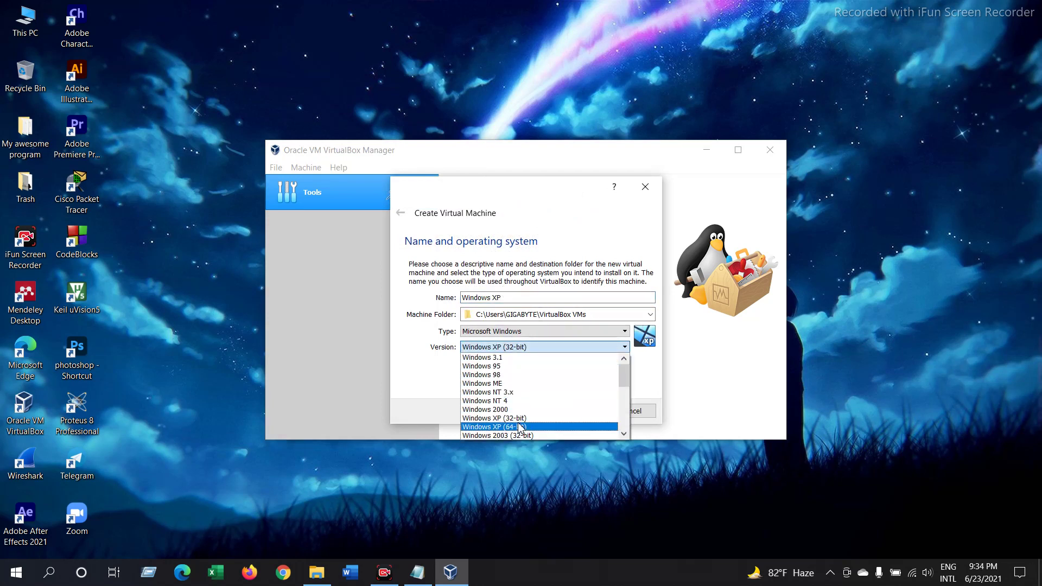
pyautogui.click(520, 427)
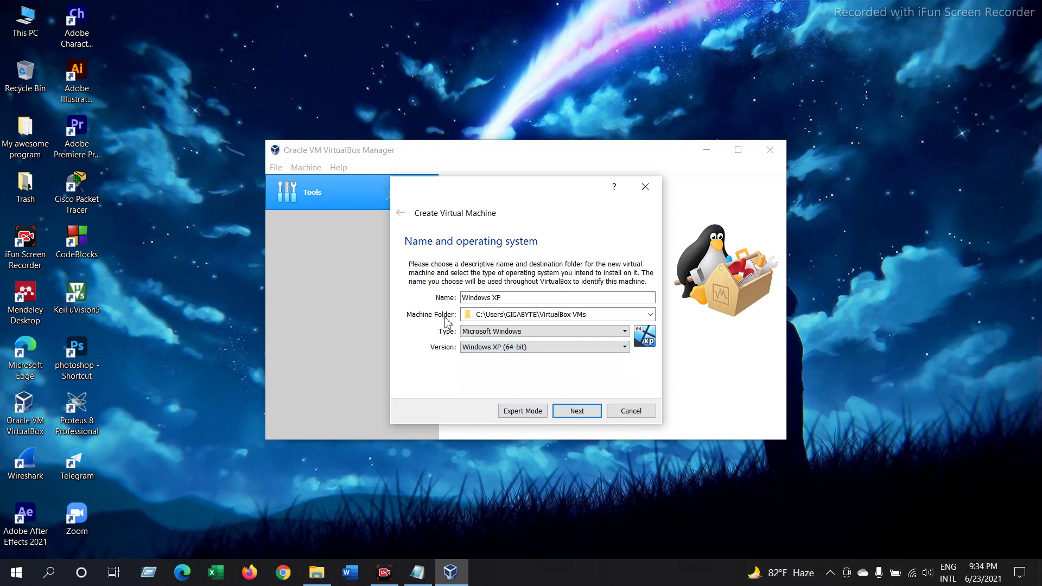
pyautogui.click(650, 314)
# Create a new XP folder on Workstation (F:) and use F:\XP as the machine folder.
pyautogui.click(565, 343)
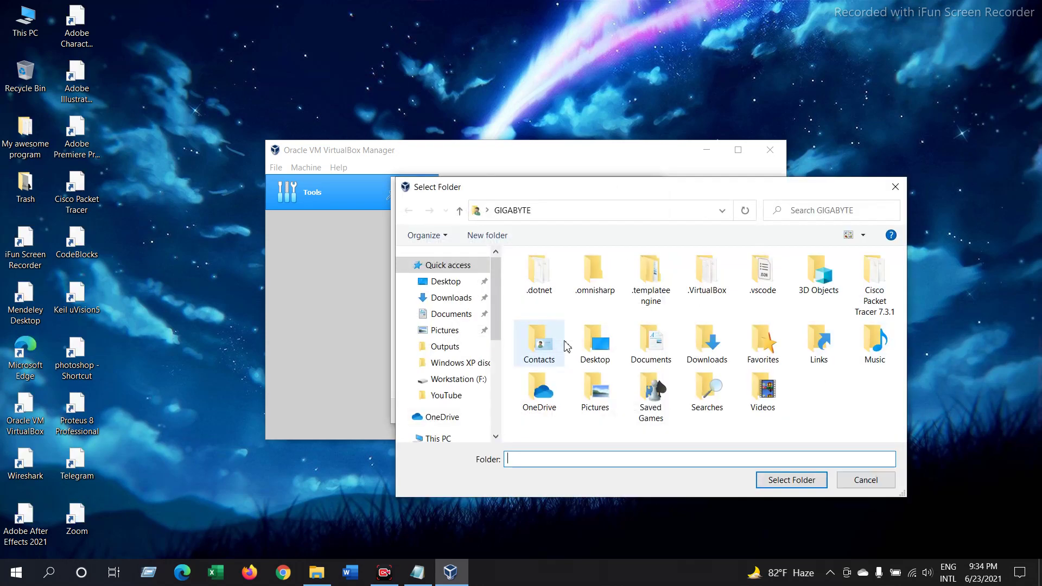
pyautogui.moveTo(495, 327); pyautogui.dragTo(494, 432)
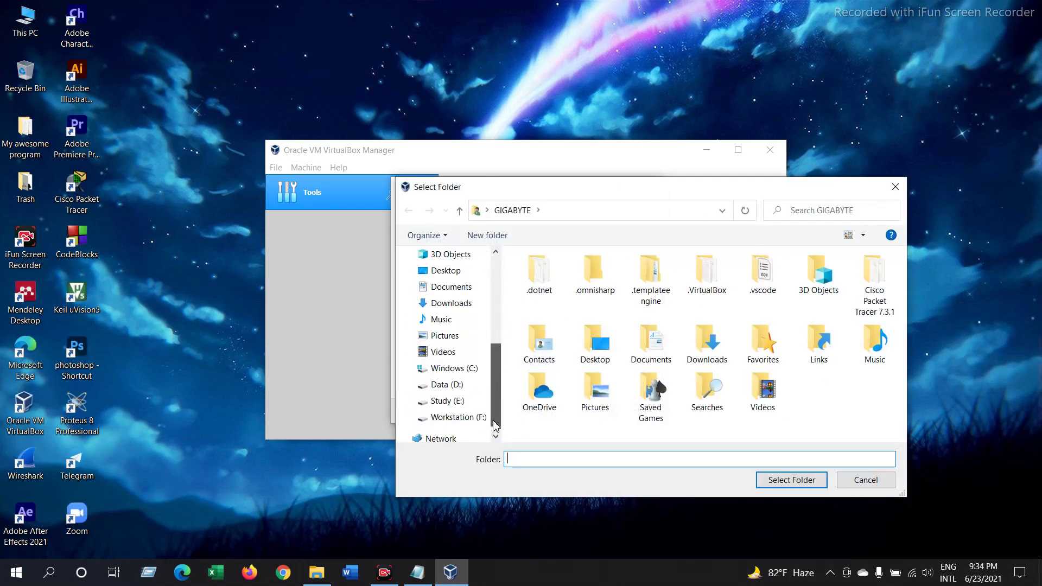
pyautogui.click(459, 417)
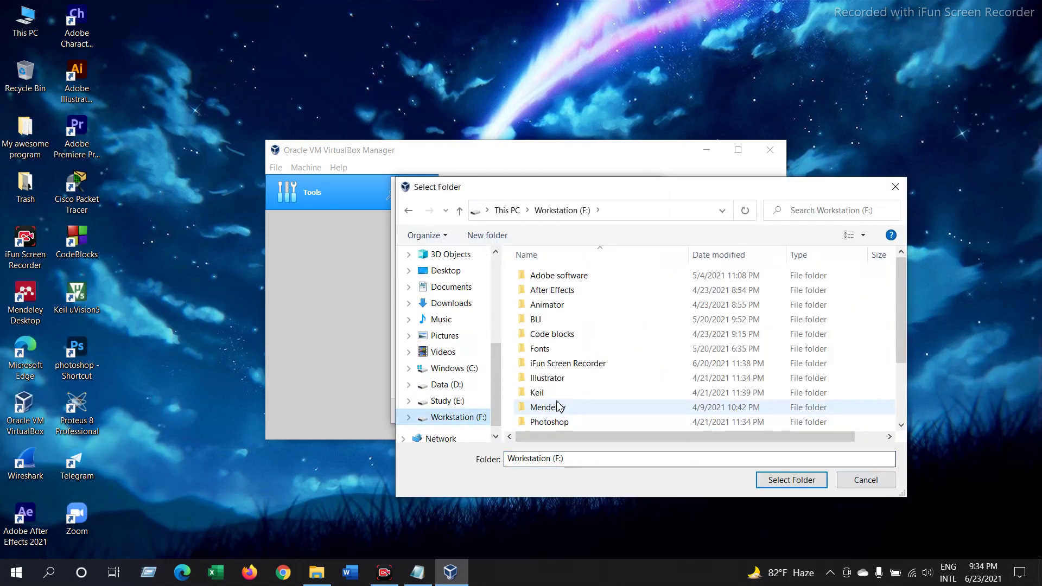
pyautogui.click(487, 235)
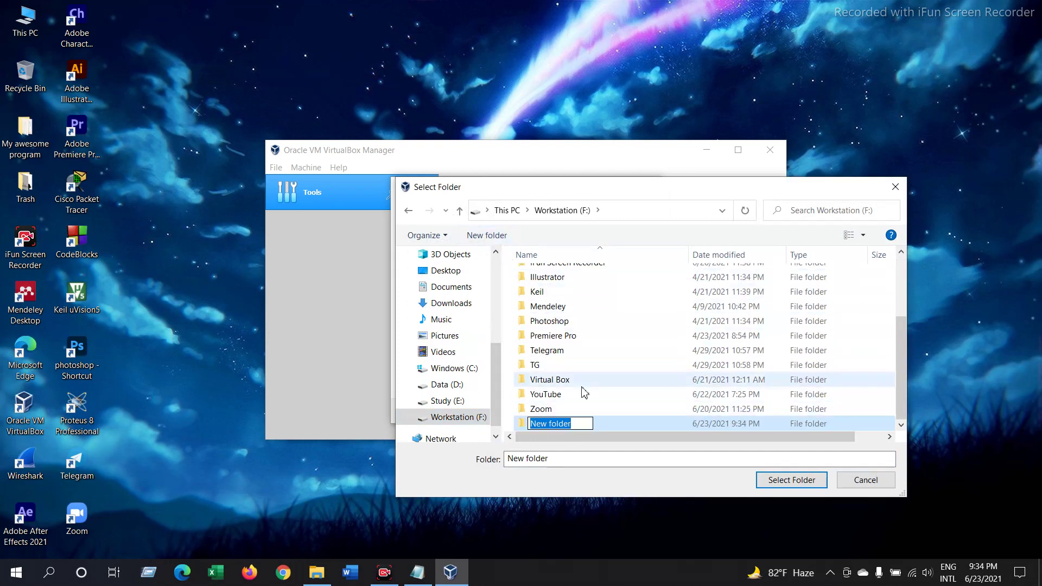
pyautogui.press('BackSpace')
pyautogui.write('XP')
pyautogui.click(616, 426)
pyautogui.click(792, 483)
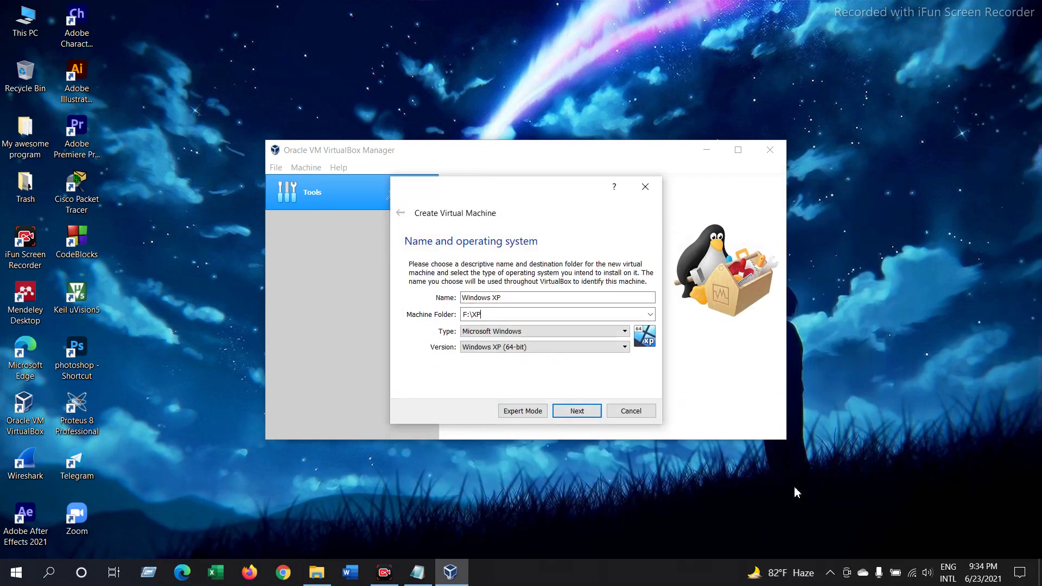
# Raise the machine's memory from 512 MB to 4096 MB.
pyautogui.click(578, 412)
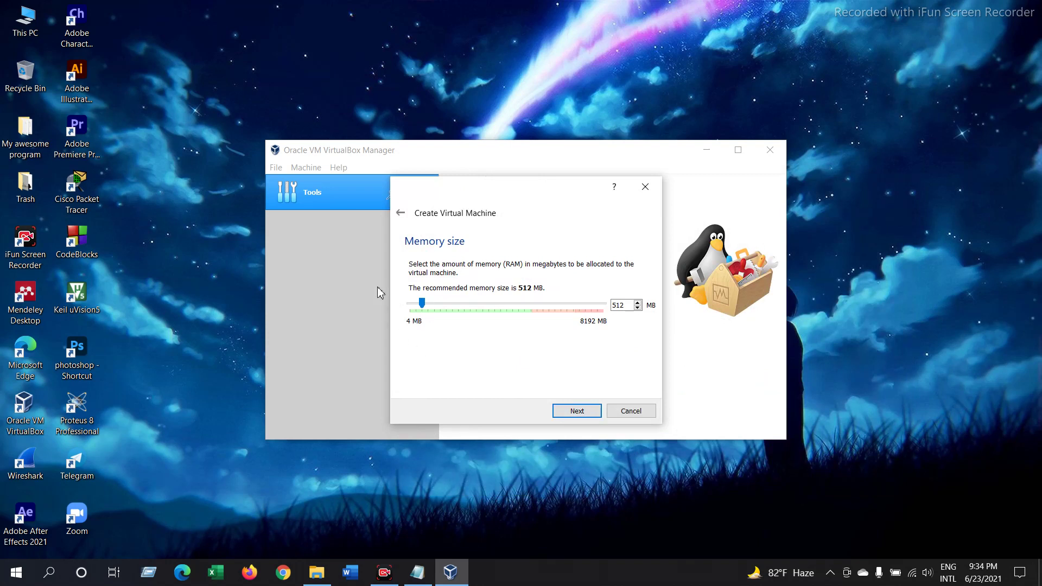
pyautogui.moveTo(421, 303); pyautogui.dragTo(513, 305)
pyautogui.click(579, 412)
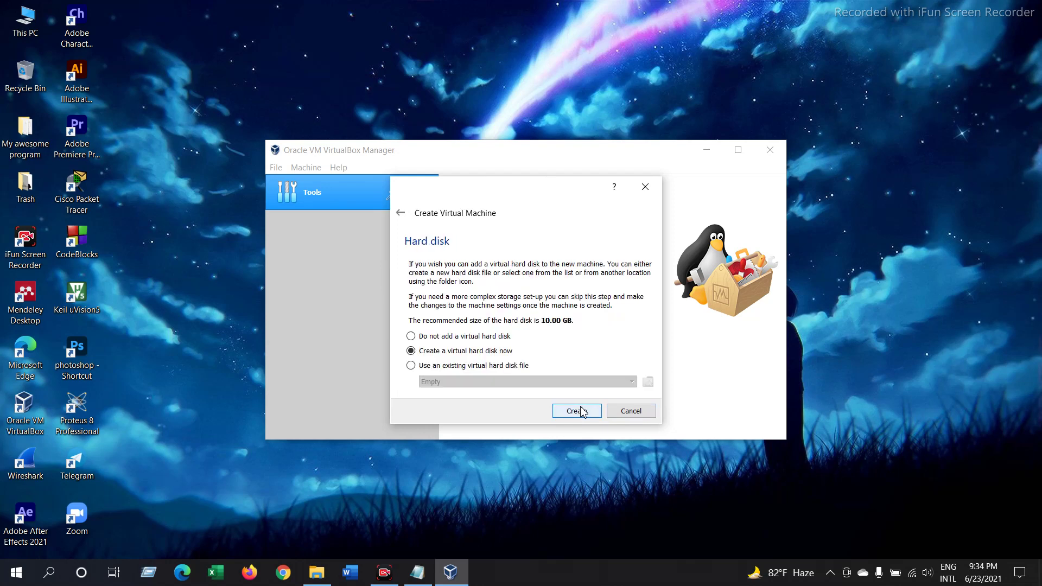
# Set up a new dynamically allocated VDI hard disk sized 20.91 GB.
pyautogui.click(581, 416)
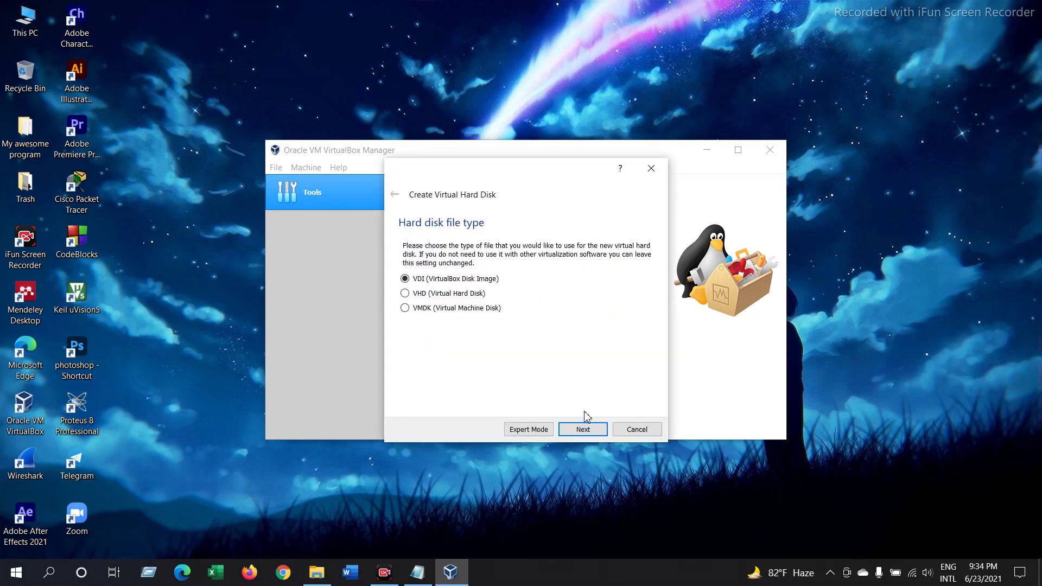
pyautogui.click(578, 431)
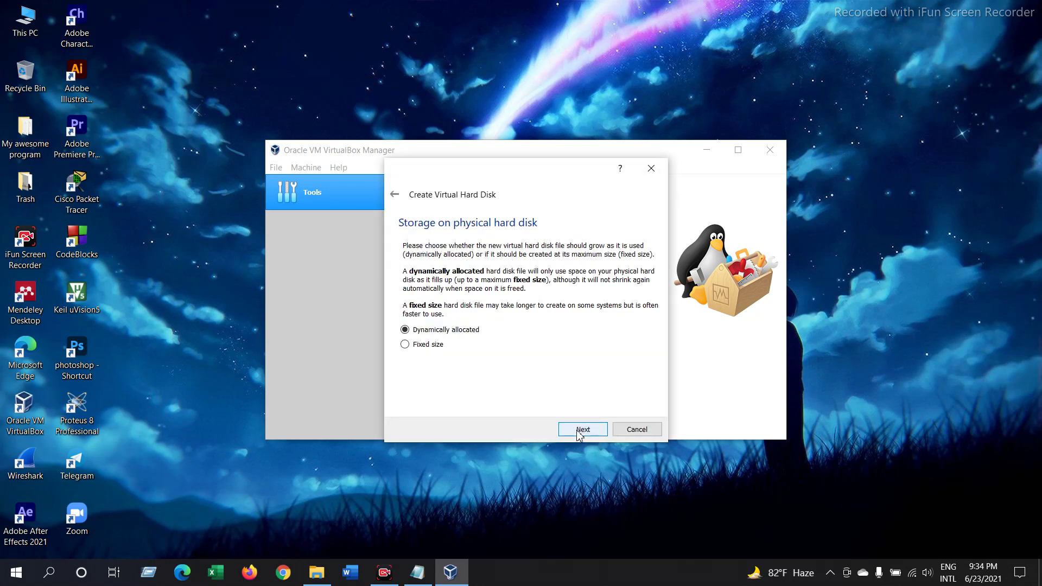
pyautogui.click(579, 431)
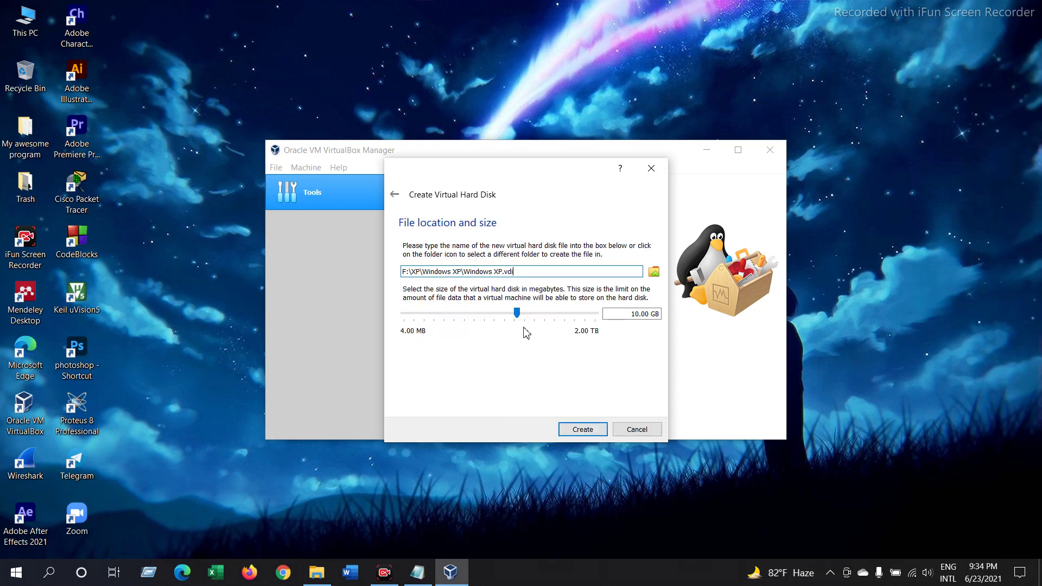
pyautogui.moveTo(516, 317)
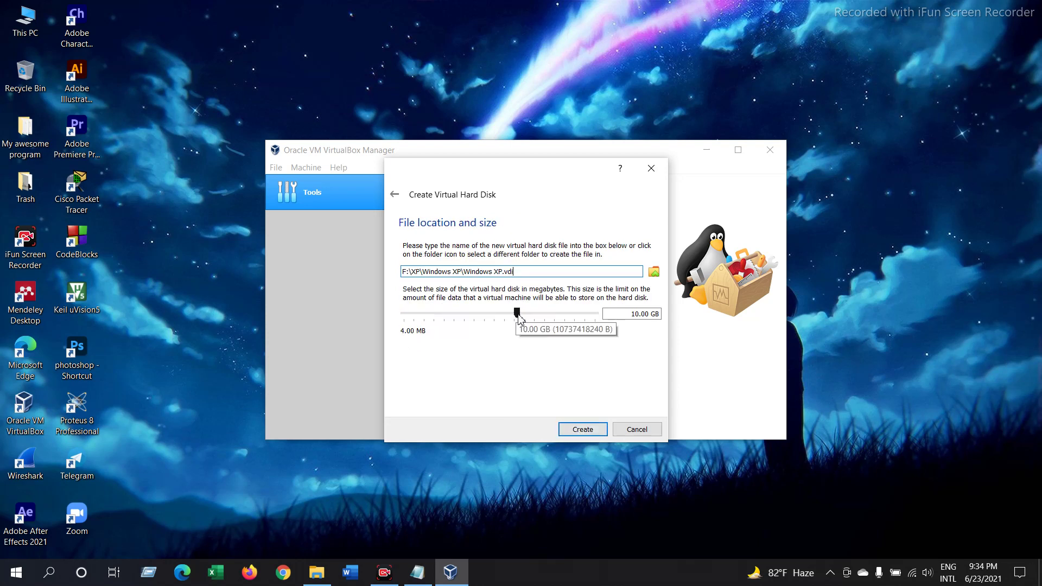
pyautogui.moveTo(515, 317); pyautogui.dragTo(530, 319)
# Create the 20.91 GB disk and open the Windows XP machine's System settings.
pyautogui.click(599, 429)
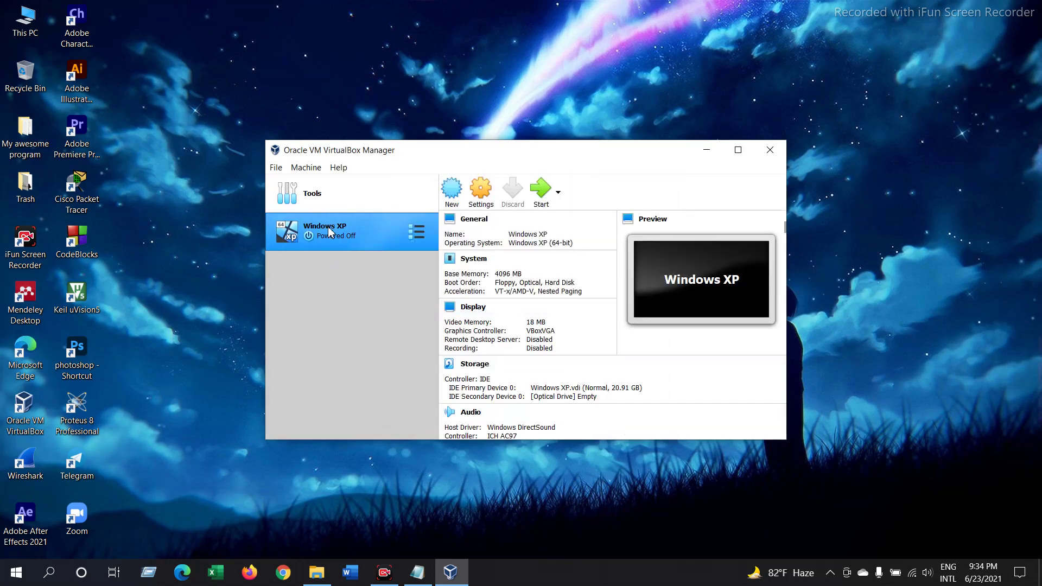
pyautogui.click(471, 199)
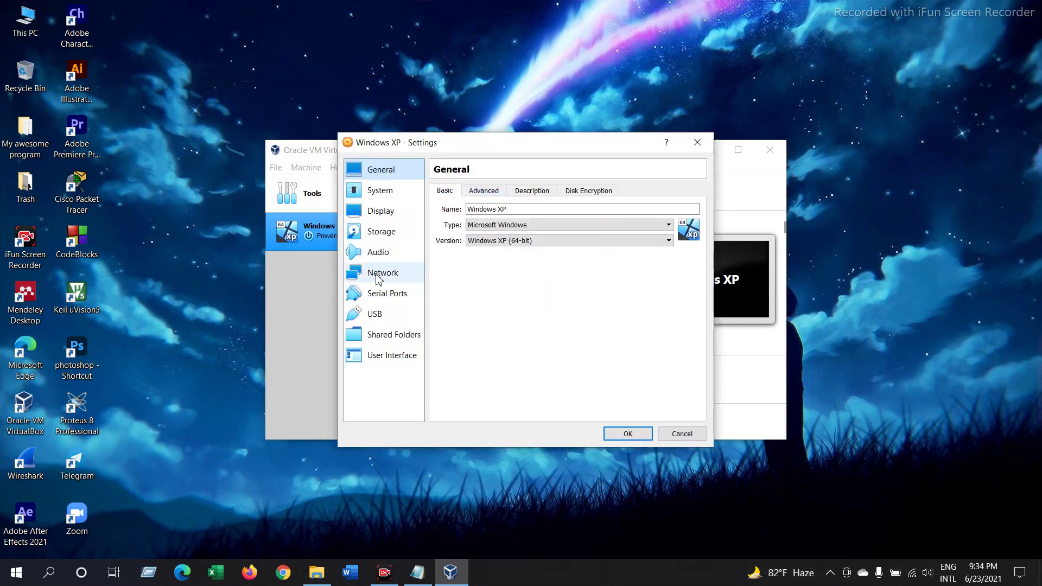
pyautogui.click(373, 191)
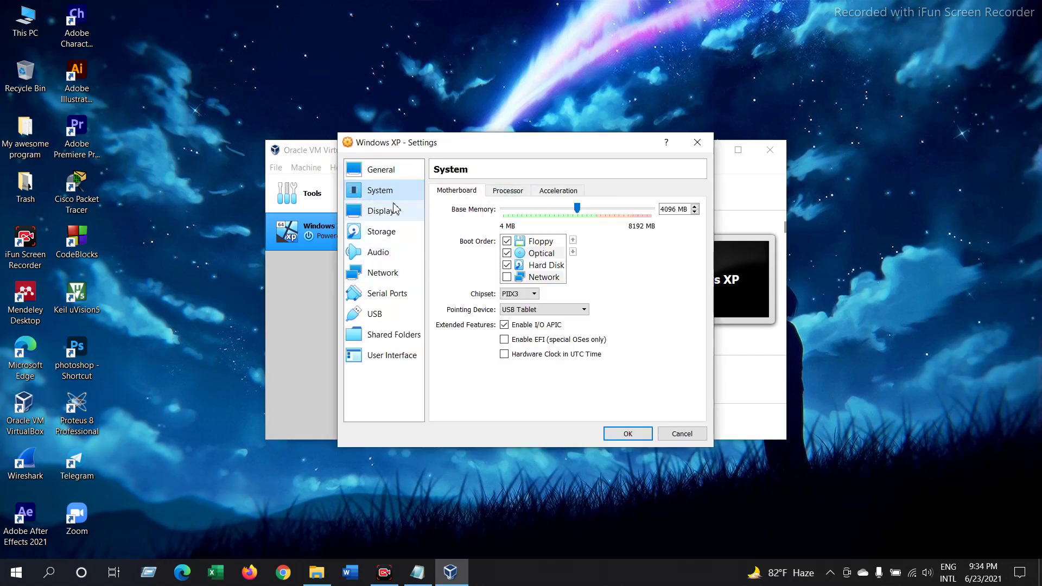
# Remove Floppy from the boot order and give the machine 2 processors.
pyautogui.click(506, 242)
pyautogui.click(492, 191)
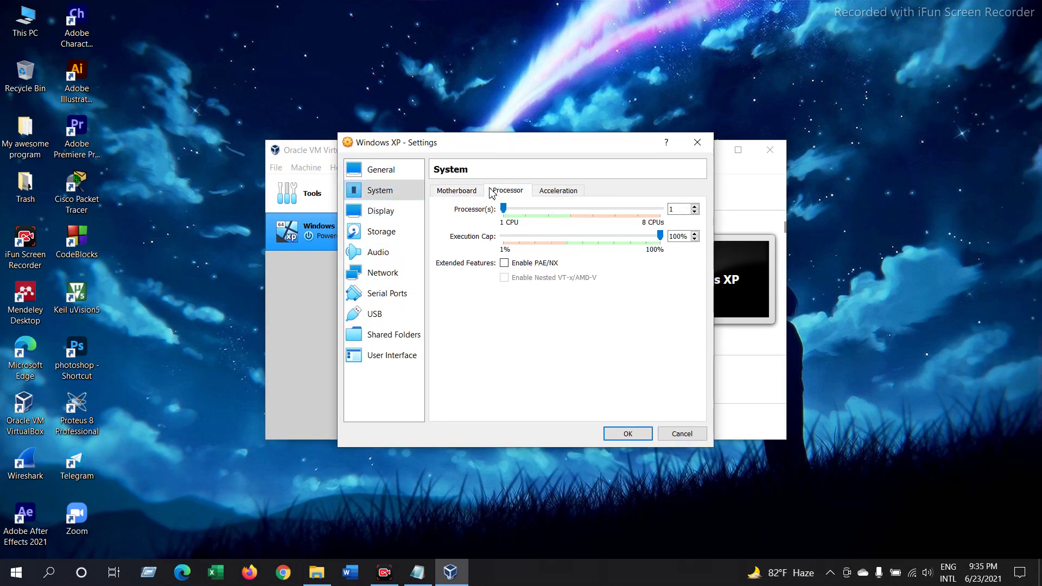
pyautogui.moveTo(505, 210); pyautogui.dragTo(525, 208)
pyautogui.click(374, 217)
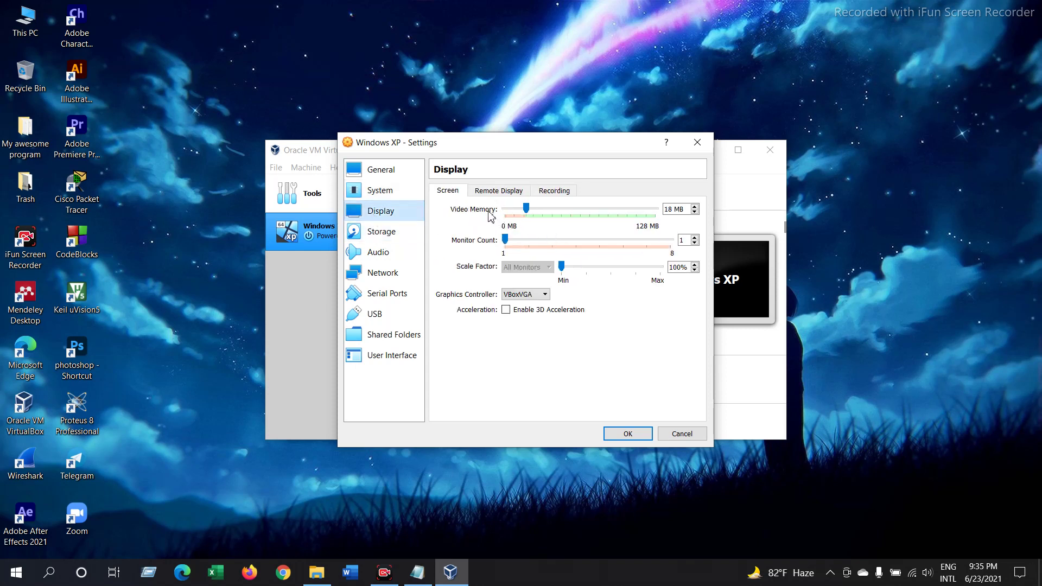
# Max out video memory at 128 MB, then go to the Storage settings.
pyautogui.moveTo(526, 209); pyautogui.dragTo(663, 215)
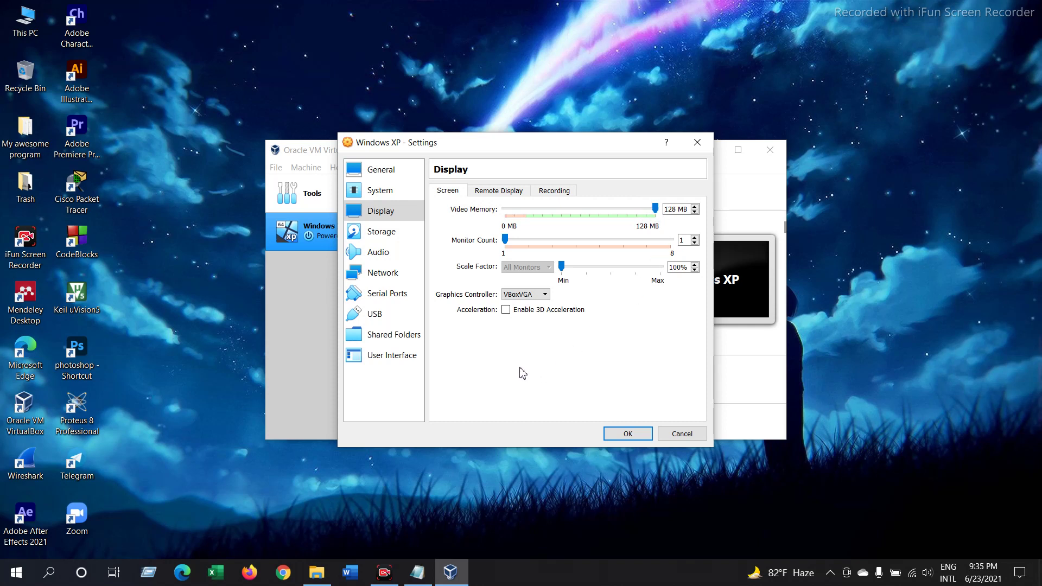
pyautogui.click(373, 237)
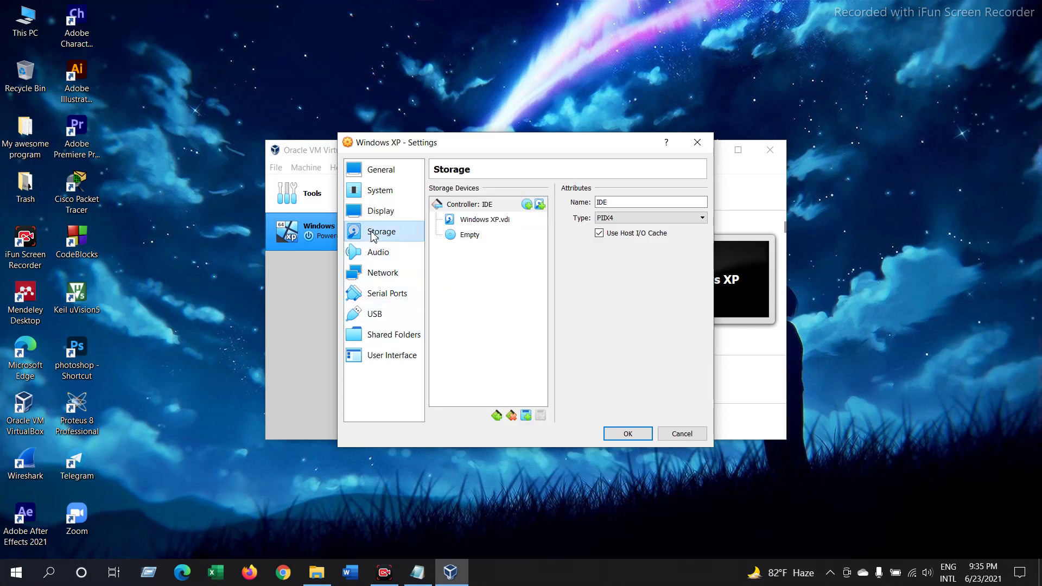
# Mount the Windows XP_Pro_x64_English ISO in the empty optical drive and save the settings.
pyautogui.click(455, 240)
pyautogui.click(700, 204)
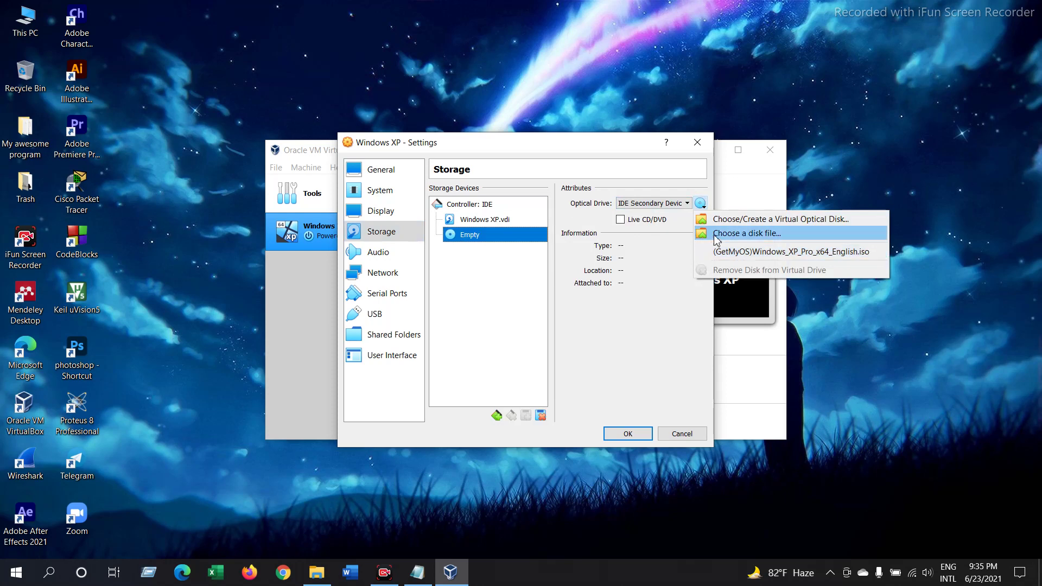
pyautogui.click(775, 238)
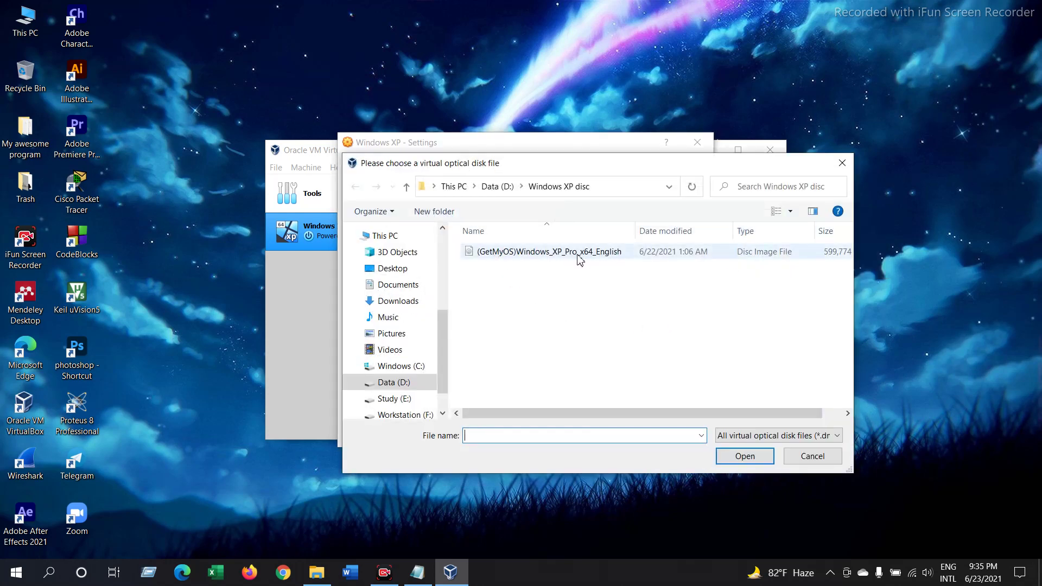
pyautogui.click(601, 253)
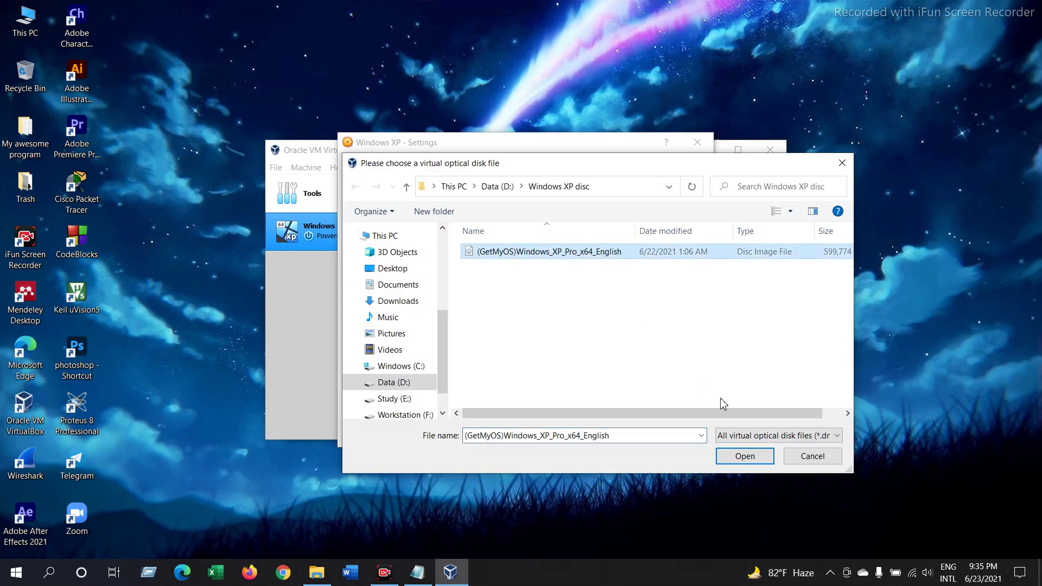
pyautogui.click(745, 461)
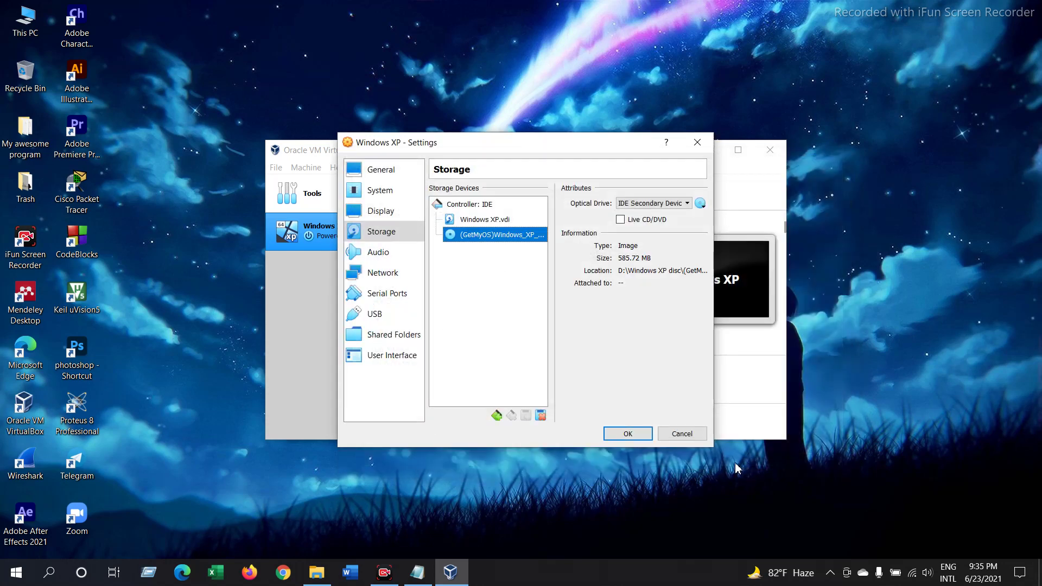
pyautogui.click(627, 435)
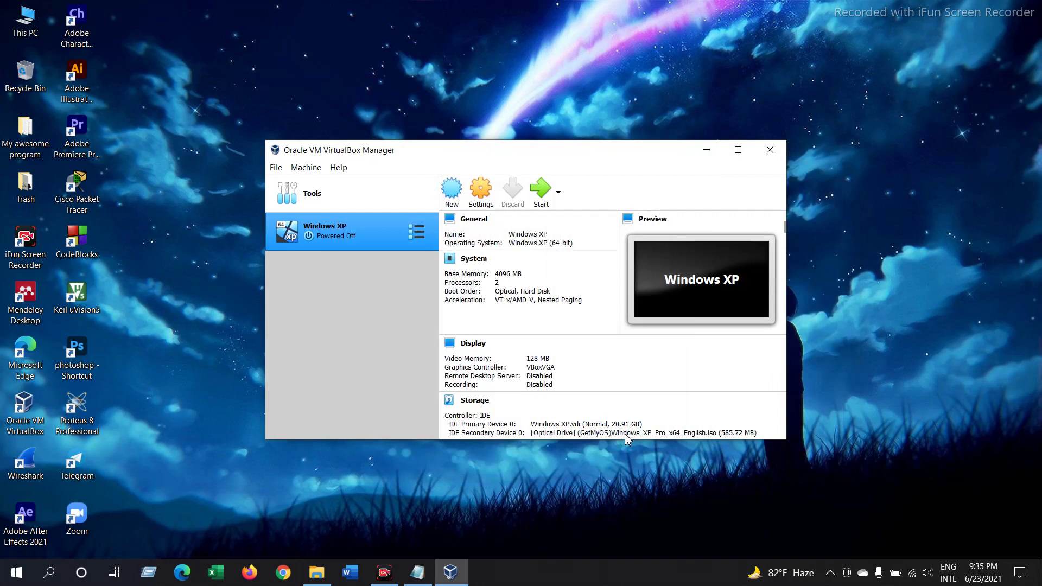
# Power on the Windows XP machine and boot it from the XP ISO.
pyautogui.click(542, 191)
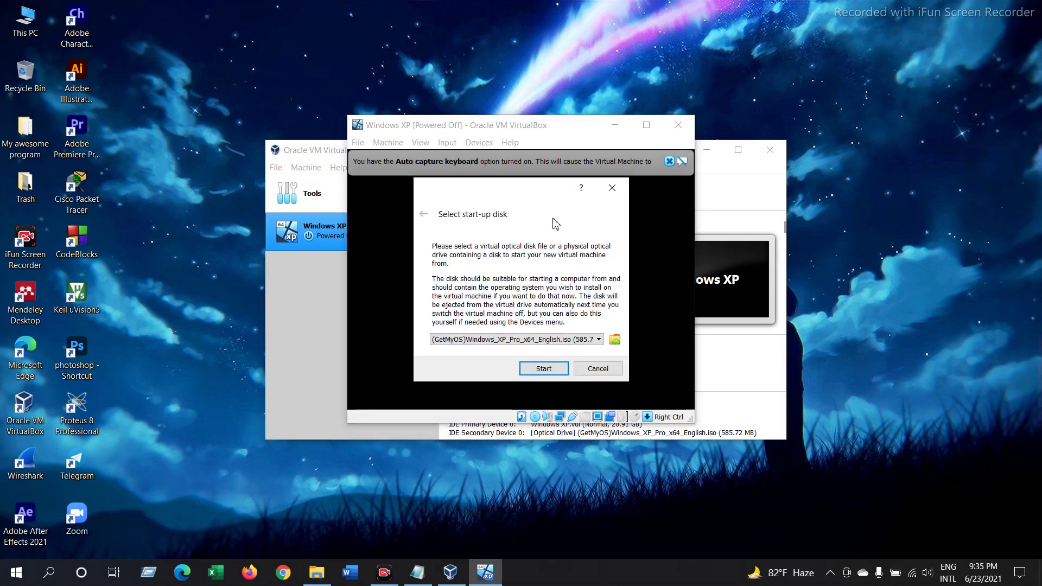
pyautogui.click(544, 368)
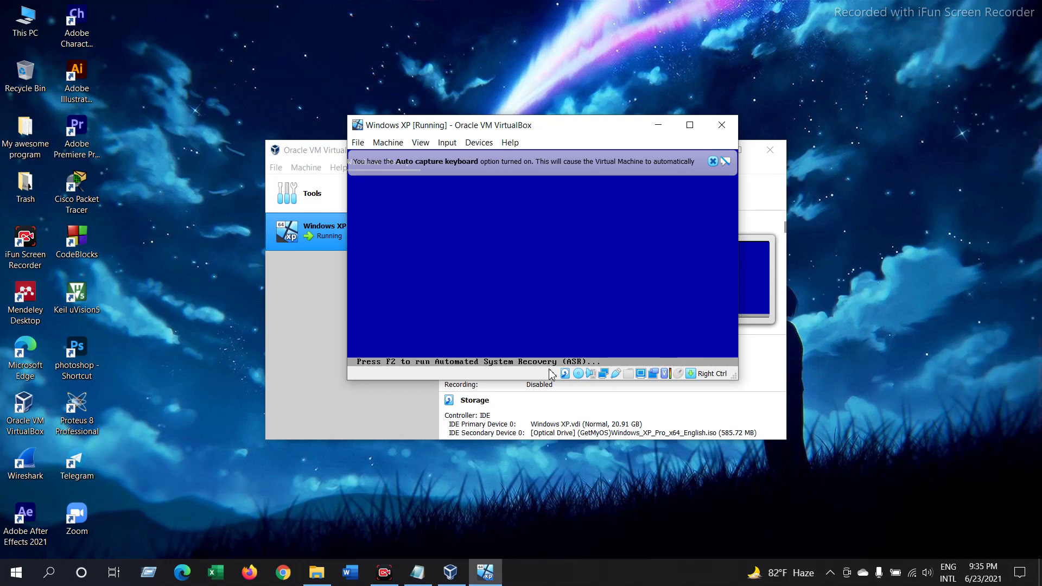
# Accept the XP licence and install onto the unpartitioned 21407 MB disk, formatting it NTFS.
pyautogui.click(712, 161)
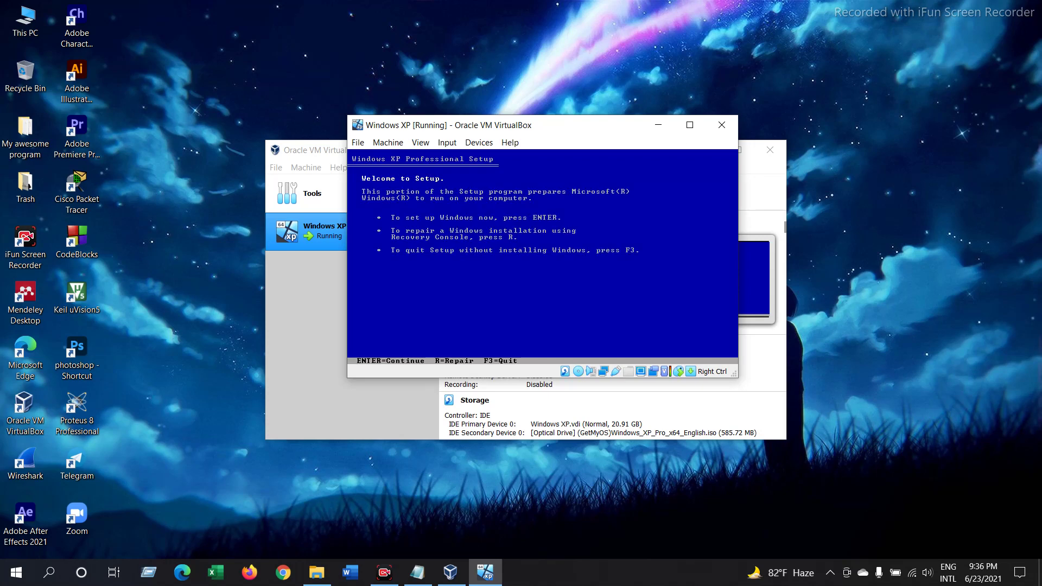
pyautogui.press('Return')
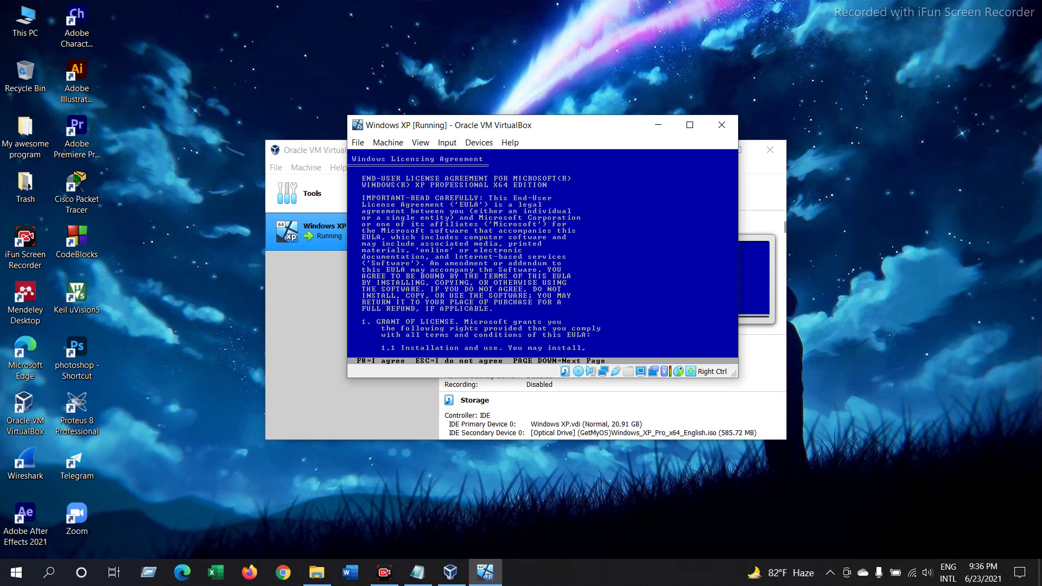
pyautogui.press('F8')
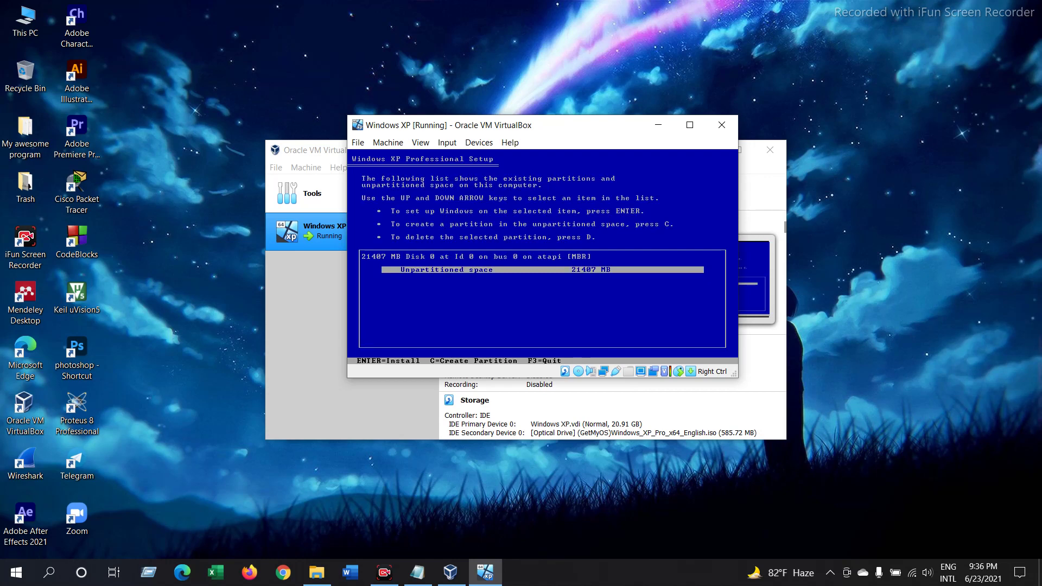
pyautogui.press('Return')
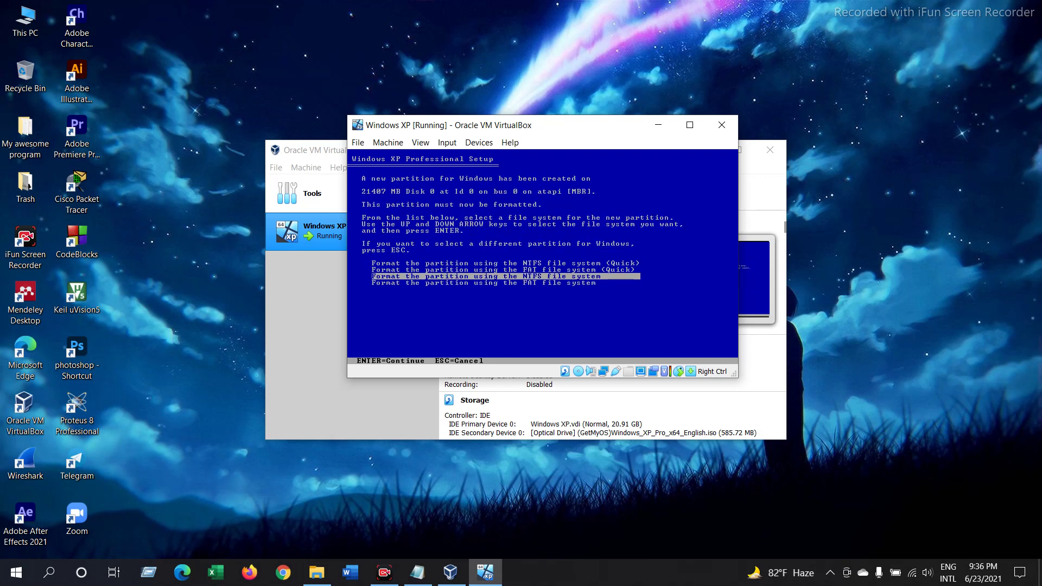
pyautogui.press('Return')
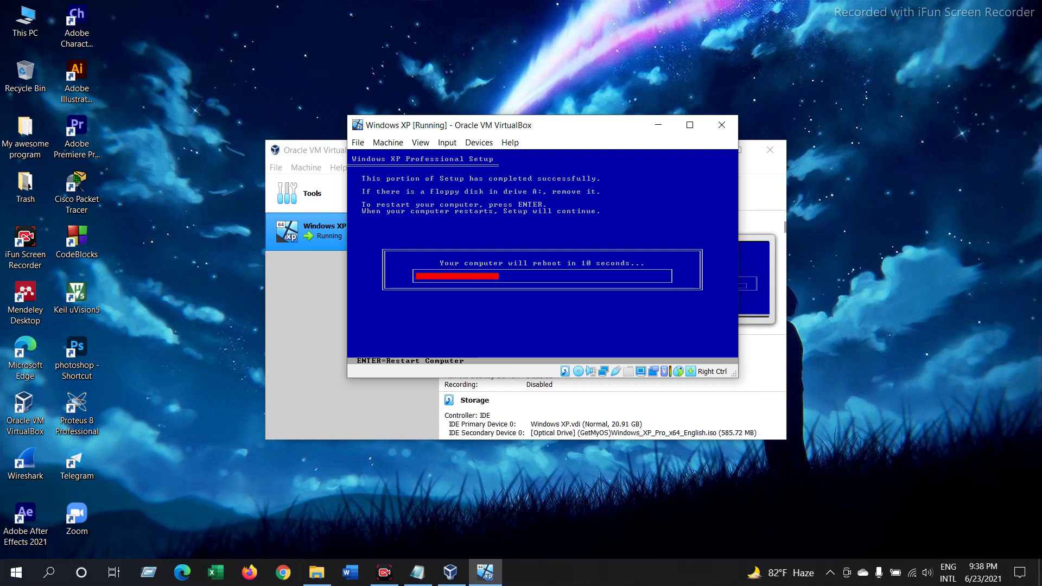
# Restart the VM once text-mode setup finishes formatting and copying files.
pyautogui.press('Return')
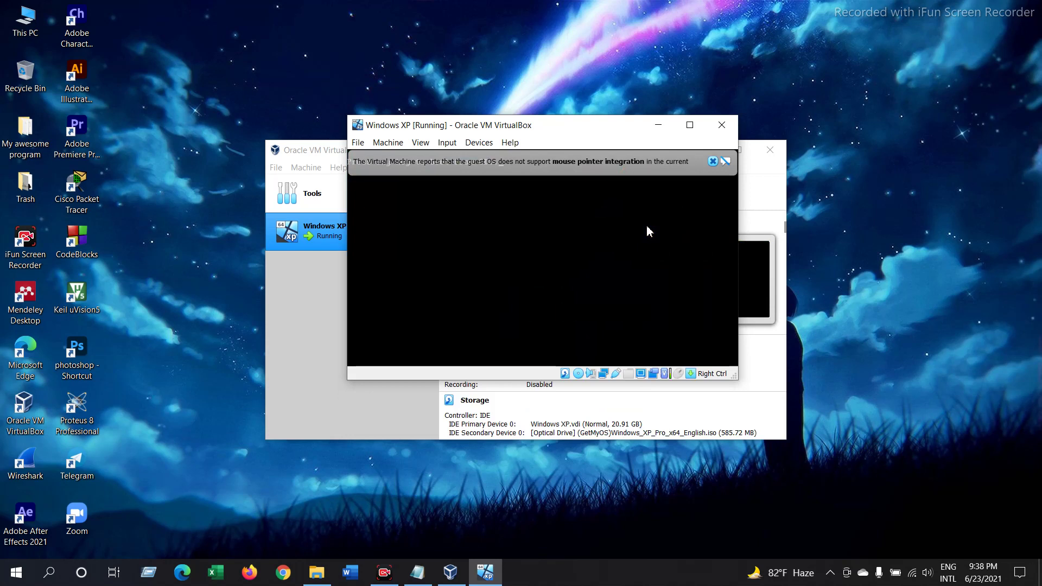
# Dismiss the mouse notices, accept regional settings, and enter a user name to reach Product Key.
pyautogui.click(713, 161)
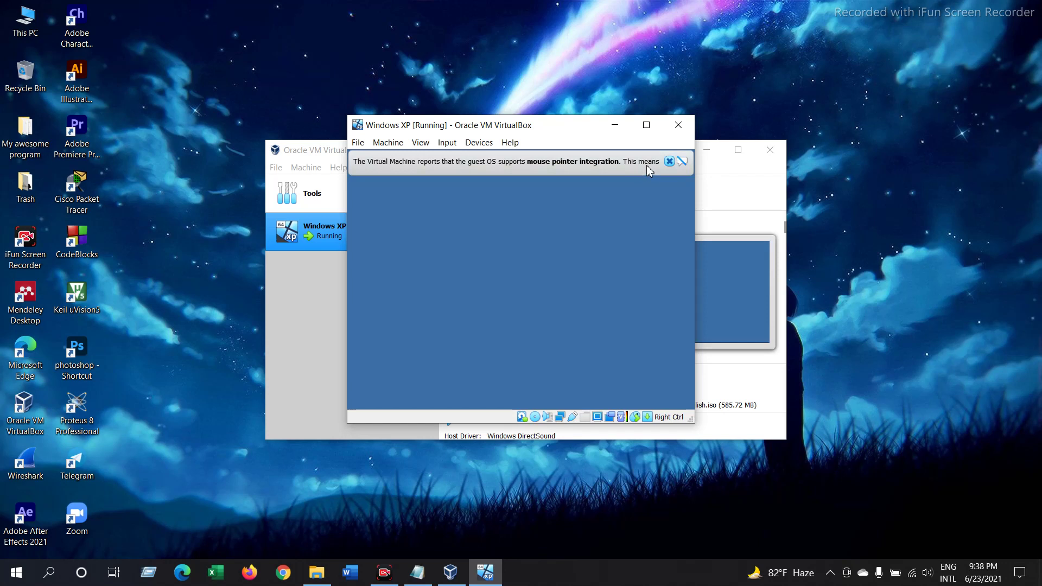
pyautogui.click(671, 162)
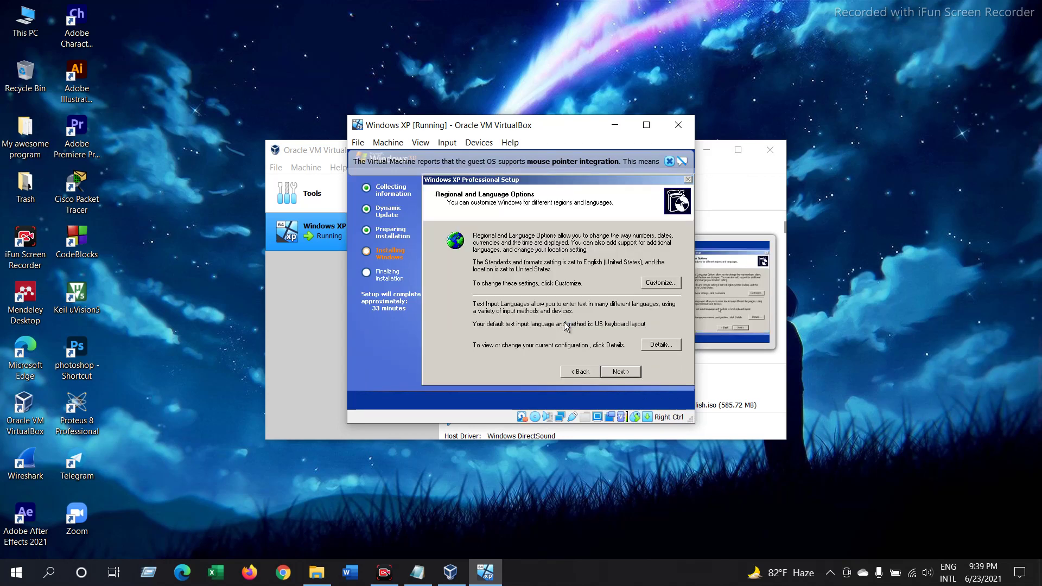
pyautogui.click(636, 373)
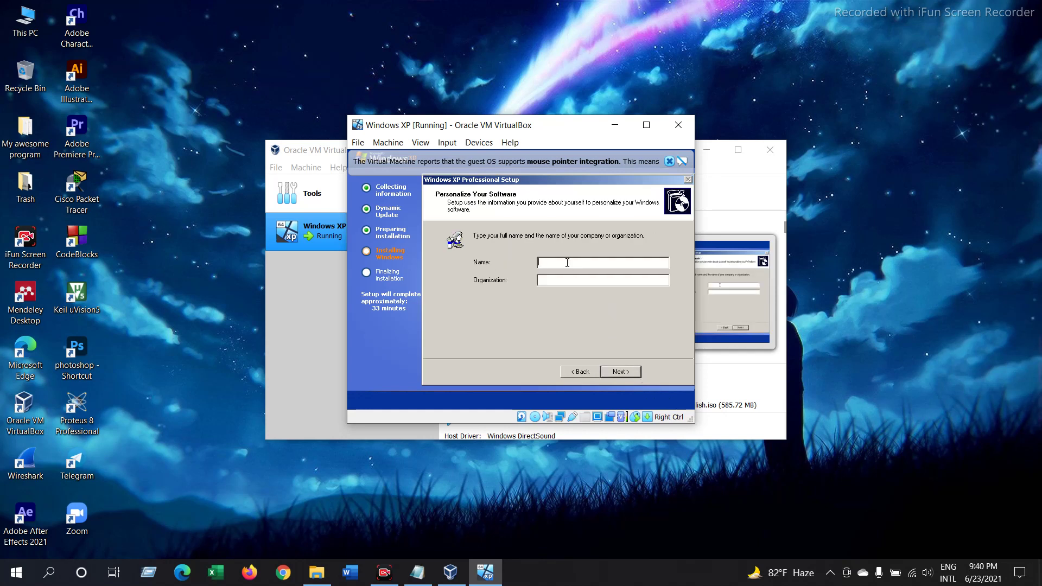
pyautogui.write('Seme')
pyautogui.click(619, 372)
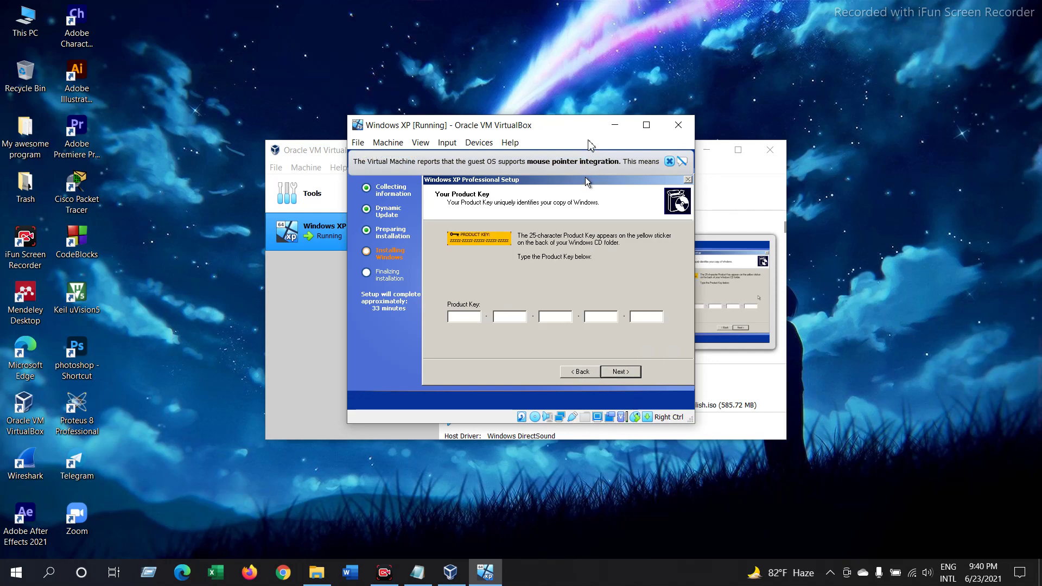
# Set the key note beside the VM window and type the product key in capitals into the Product Key boxes.
pyautogui.moveTo(585, 125); pyautogui.dragTo(433, 119)
pyautogui.click(416, 572)
pyautogui.moveTo(740, 216); pyautogui.dragTo(792, 166)
pyautogui.click(323, 303)
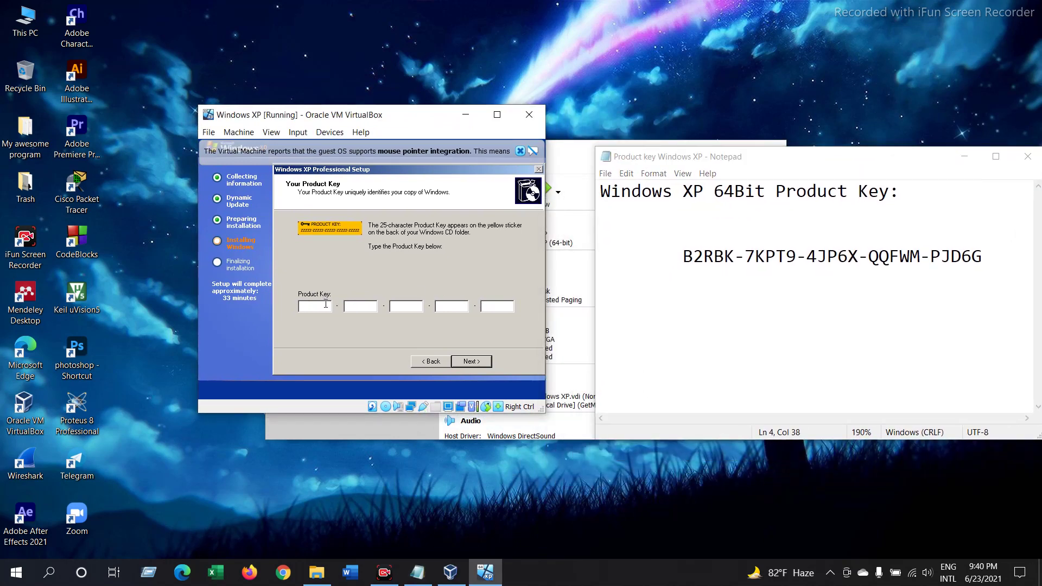
pyautogui.press('capslock')
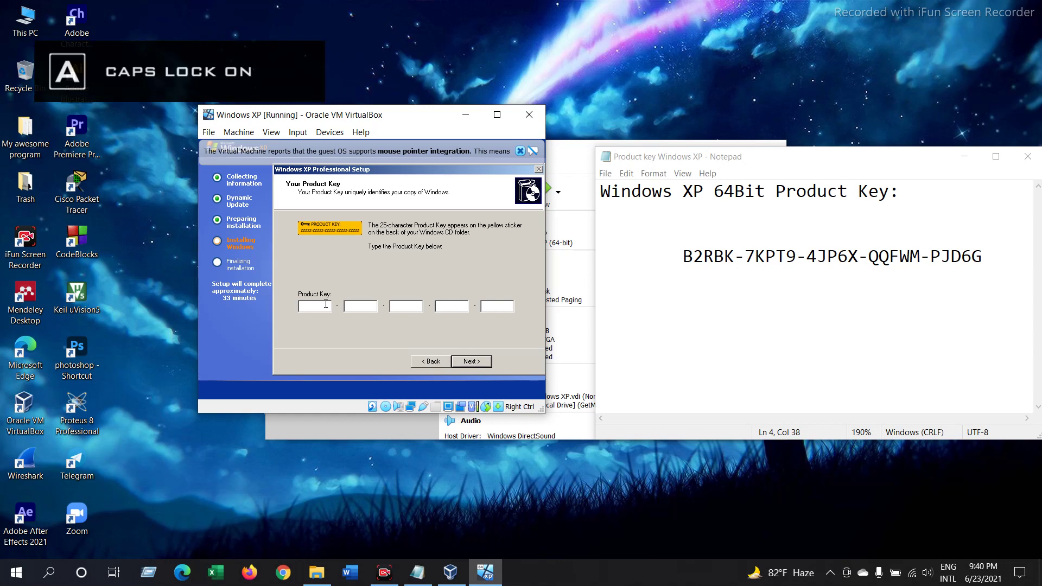
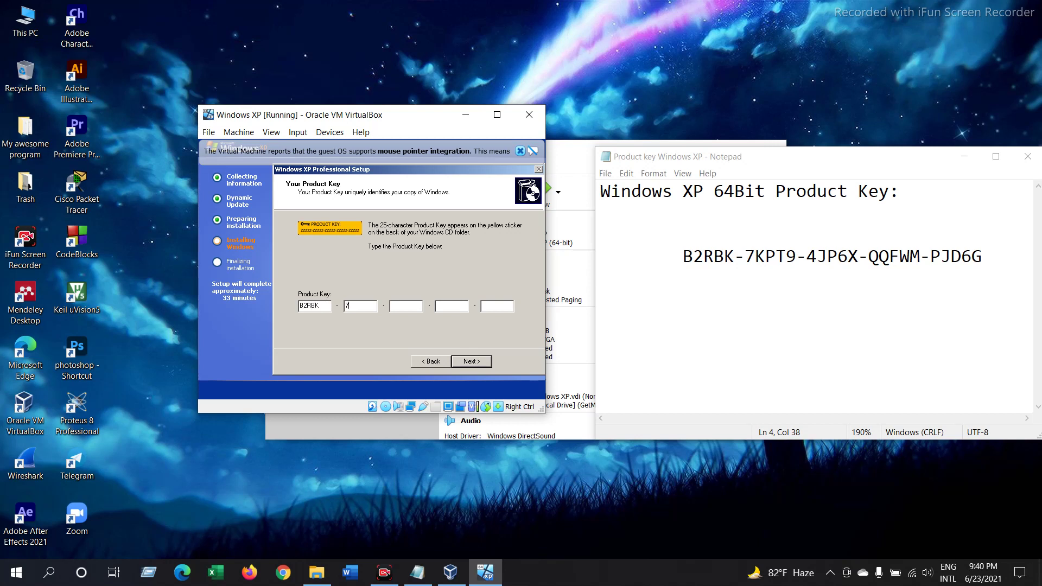
# Accept the product key, default computer name, date and time, typical network settings and WORKGROUP.
pyautogui.click(465, 361)
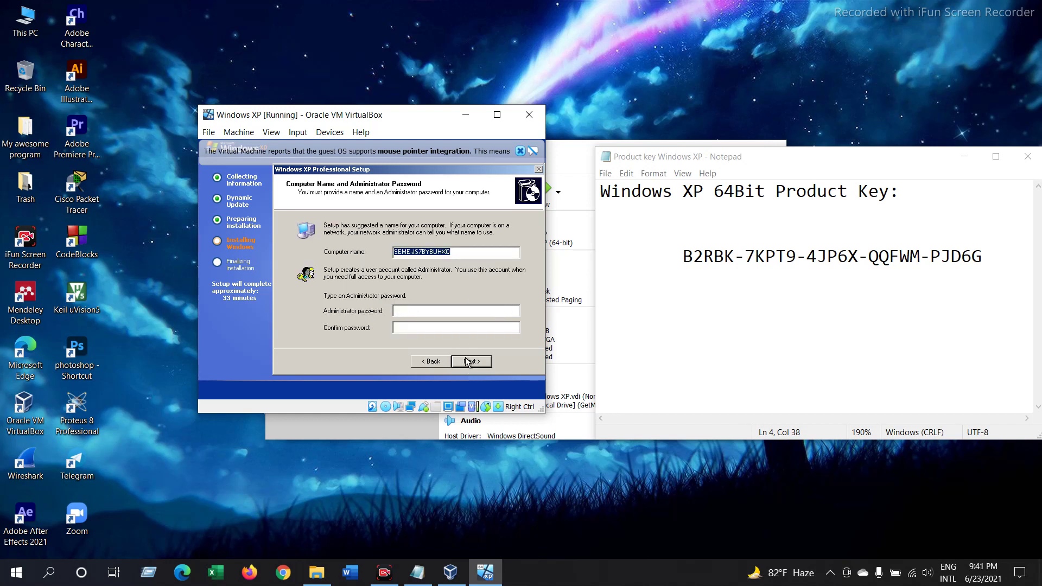
pyautogui.click(464, 363)
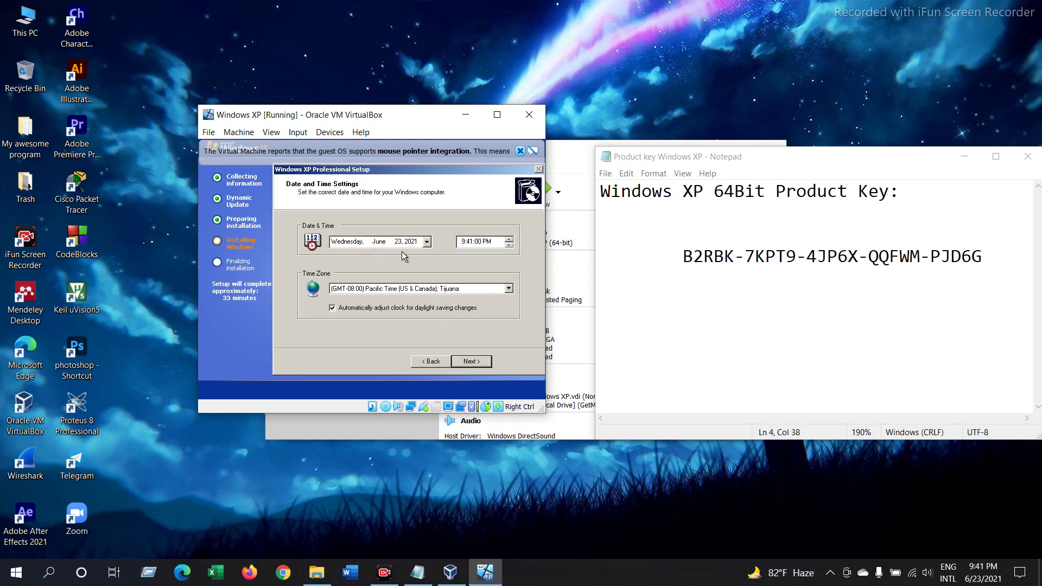
pyautogui.click(476, 361)
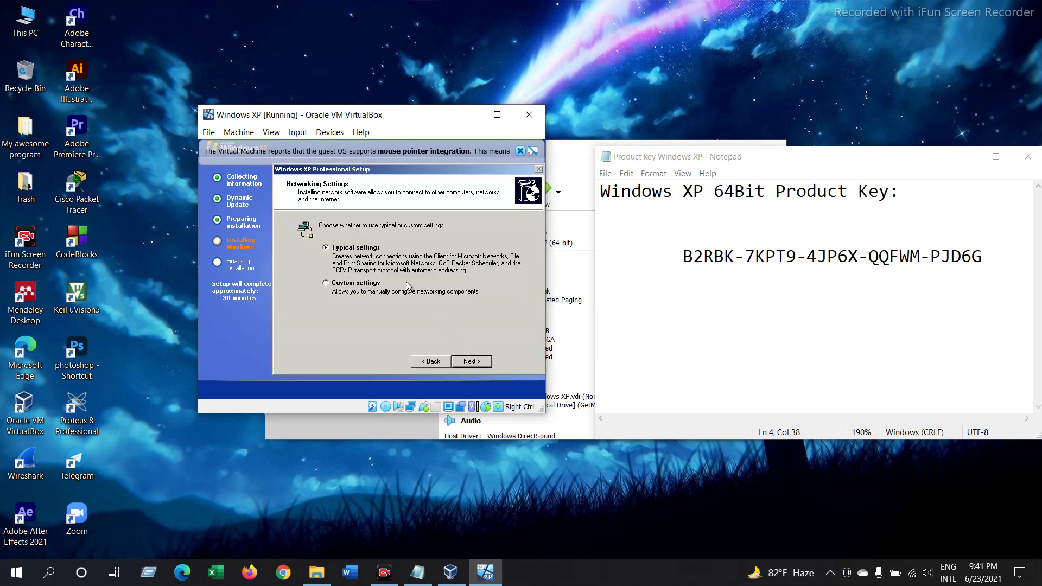
pyautogui.click(477, 364)
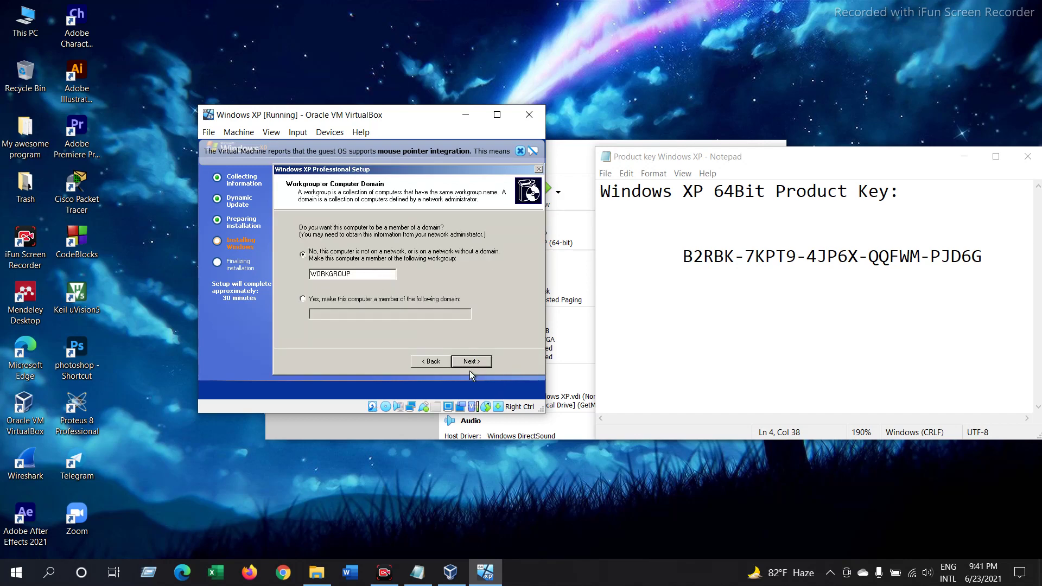
pyautogui.click(470, 362)
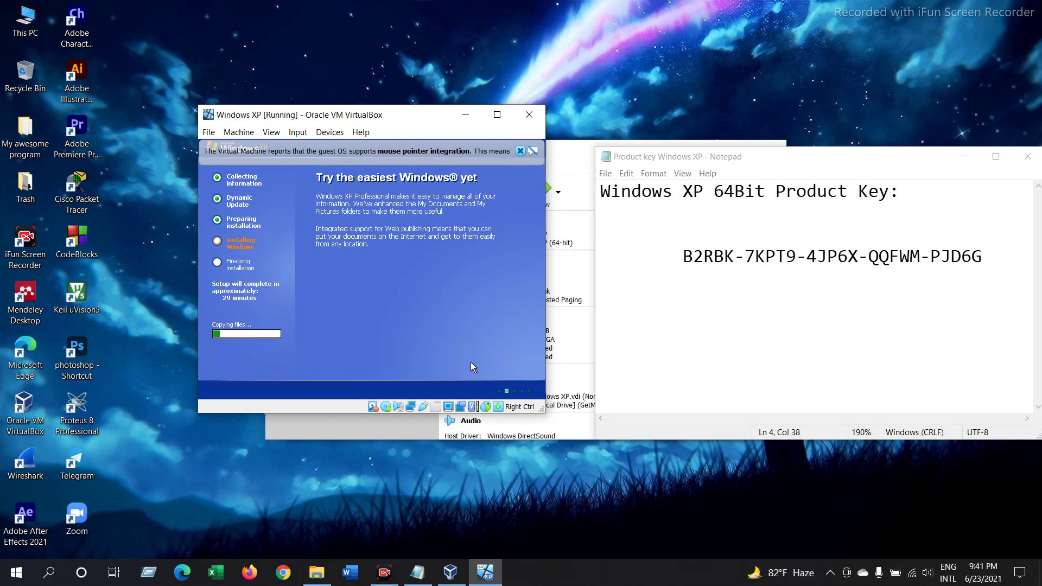
# Minimize the key note, recentre the VM window, turn Caps Lock off and dismiss the mouse integration notice.
pyautogui.click(964, 157)
pyautogui.press('capslock')
pyautogui.moveTo(448, 119); pyautogui.dragTo(678, 145)
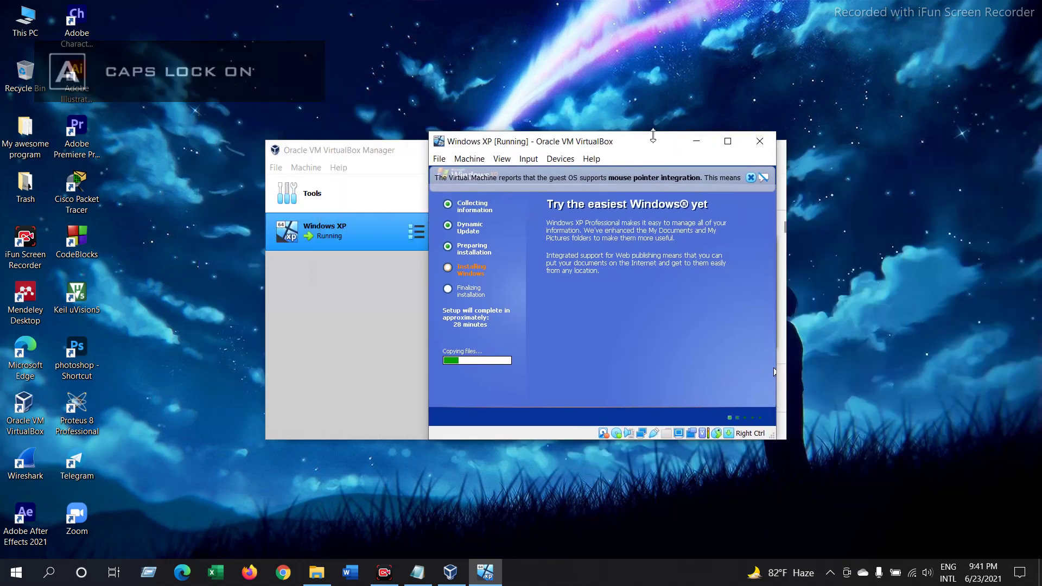
pyautogui.press('capslock')
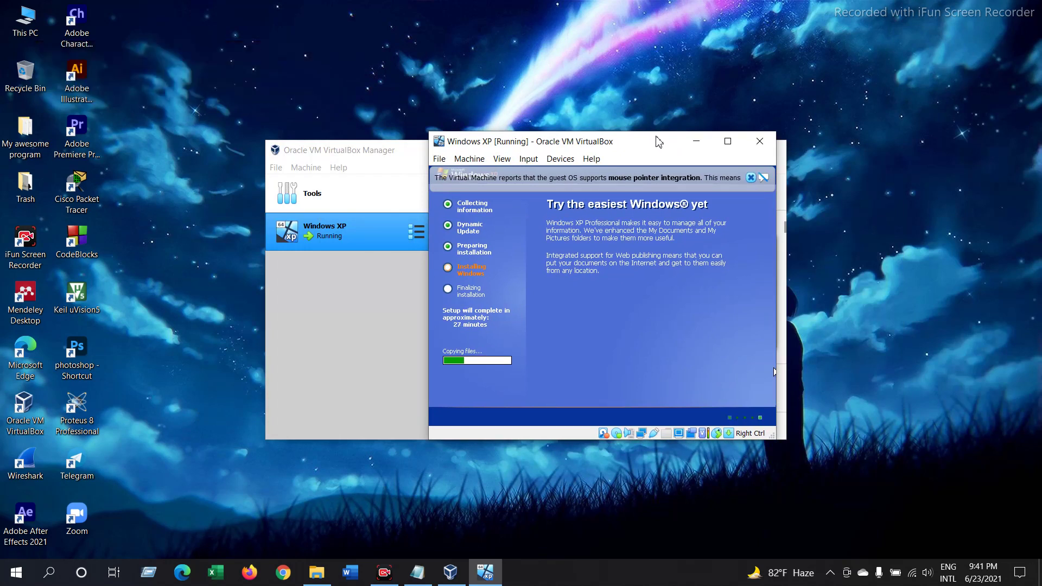
pyautogui.click(749, 177)
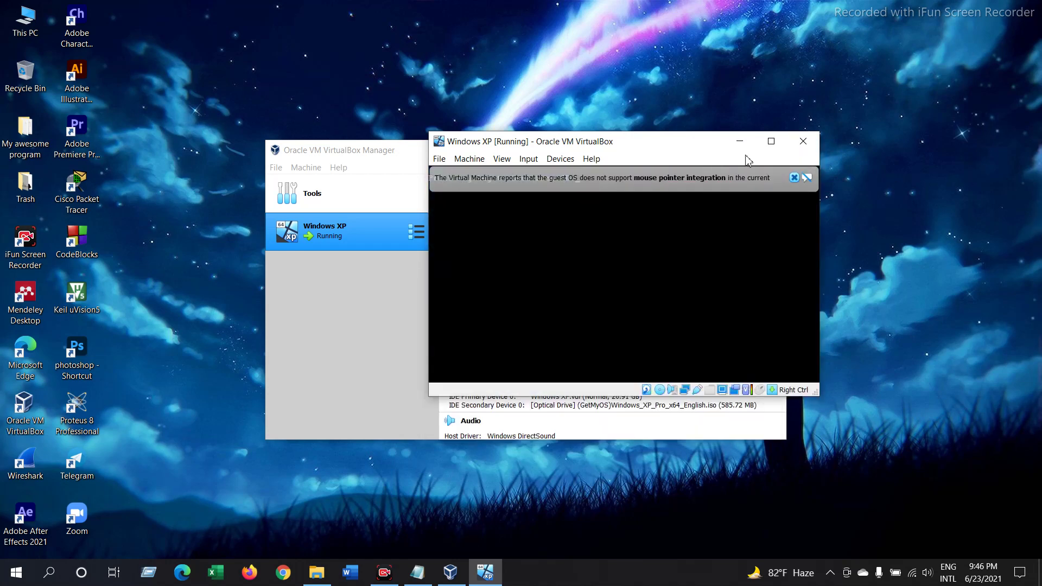
# Dismiss the mouse integration notice and press Return to boot the VM from the CD.
pyautogui.click(793, 178)
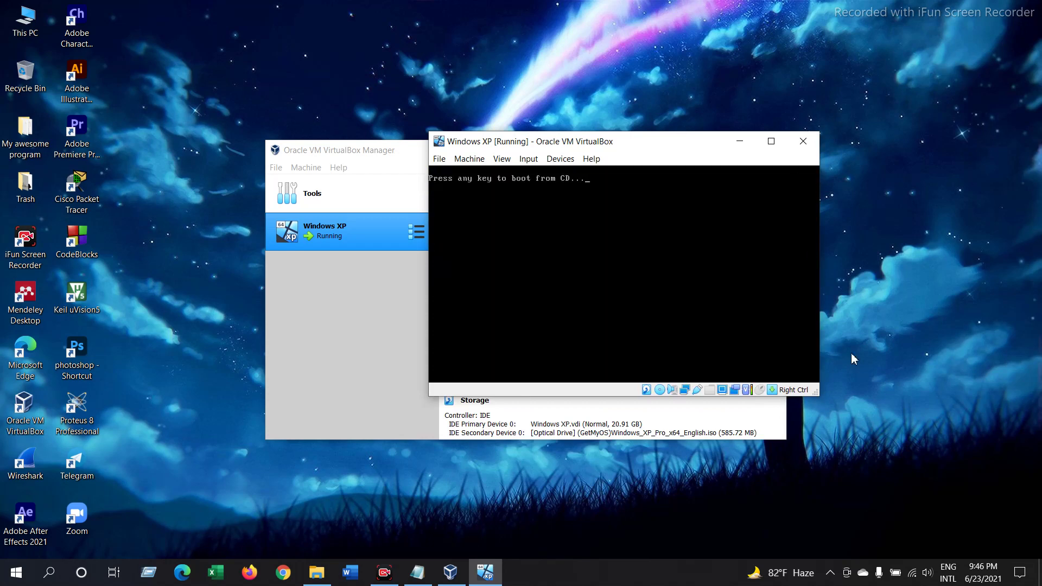
pyautogui.press('Return')
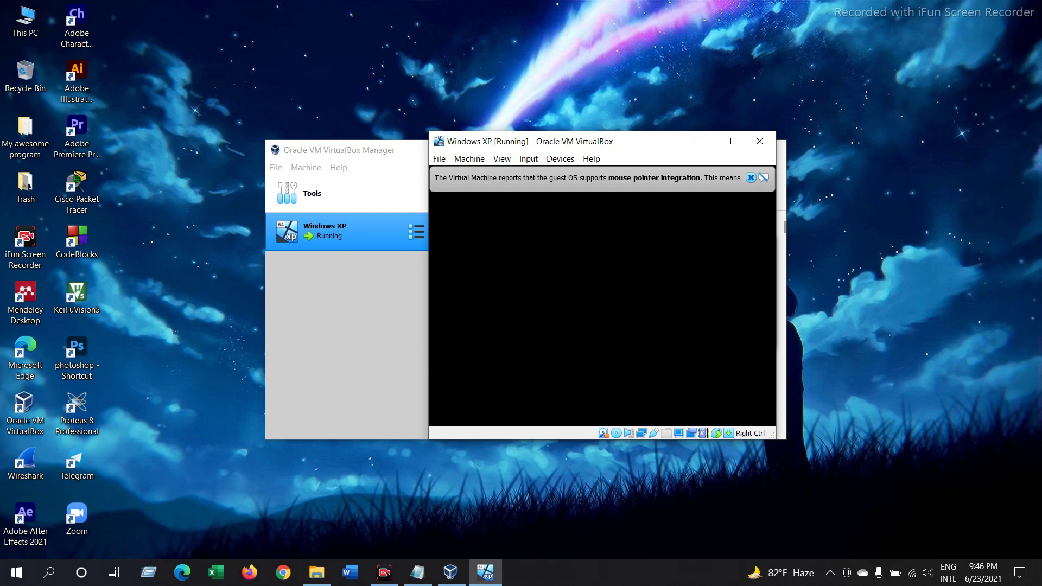
# Dismiss the mouse pointer integration notice while XP boots to its desktop.
pyautogui.click(750, 178)
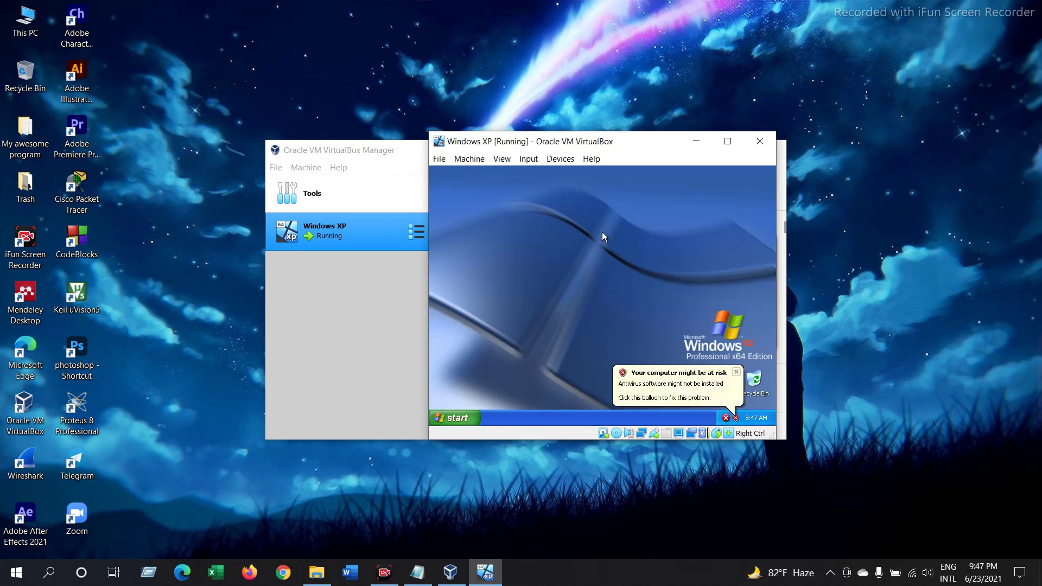
# Close the antivirus-risk balloon, shift the XP window up and right, and close the Display Settings balloon.
pyautogui.click(736, 372)
pyautogui.moveTo(651, 138); pyautogui.dragTo(716, 130)
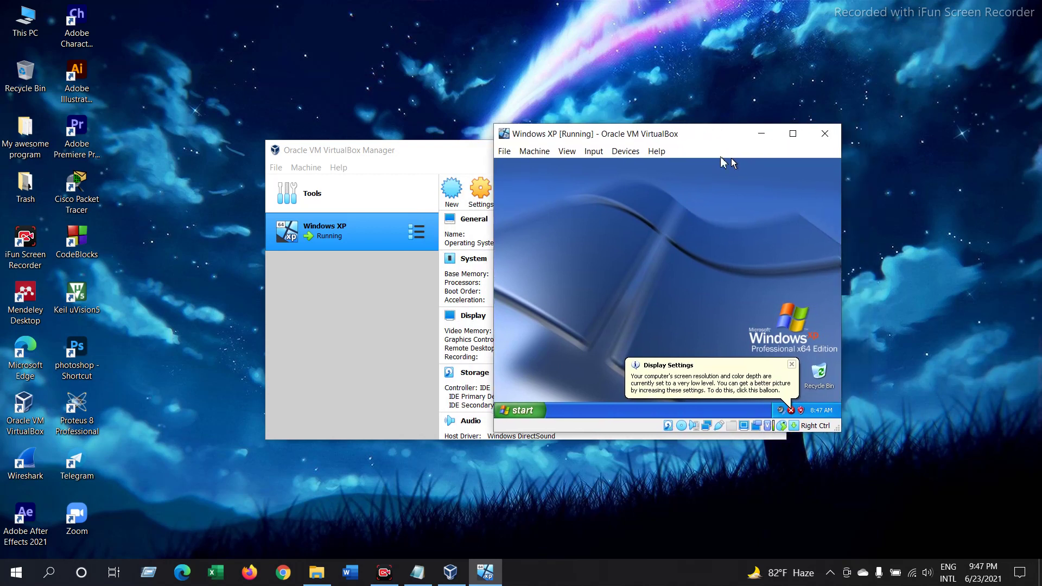
pyautogui.click(792, 364)
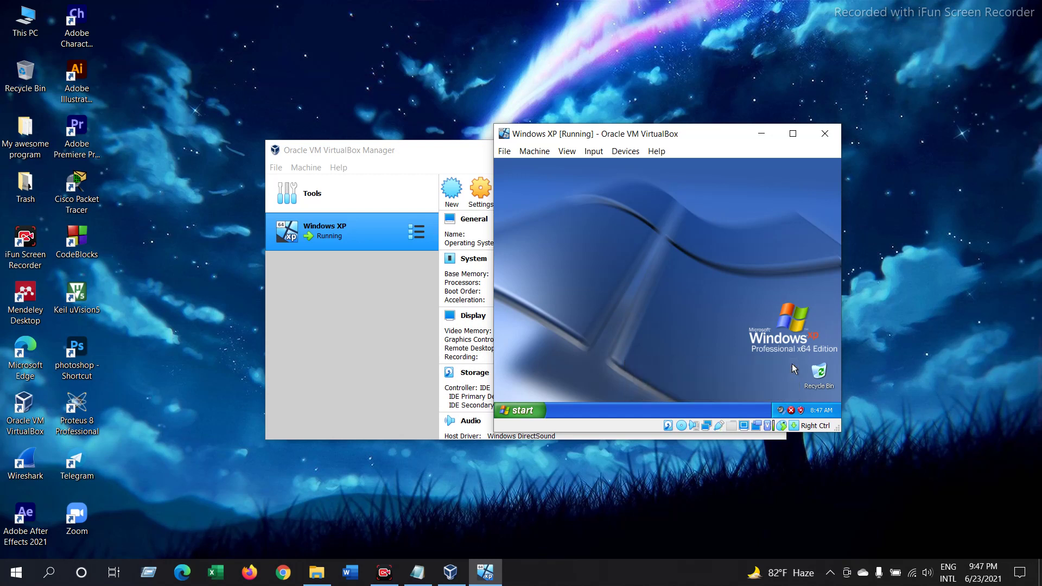